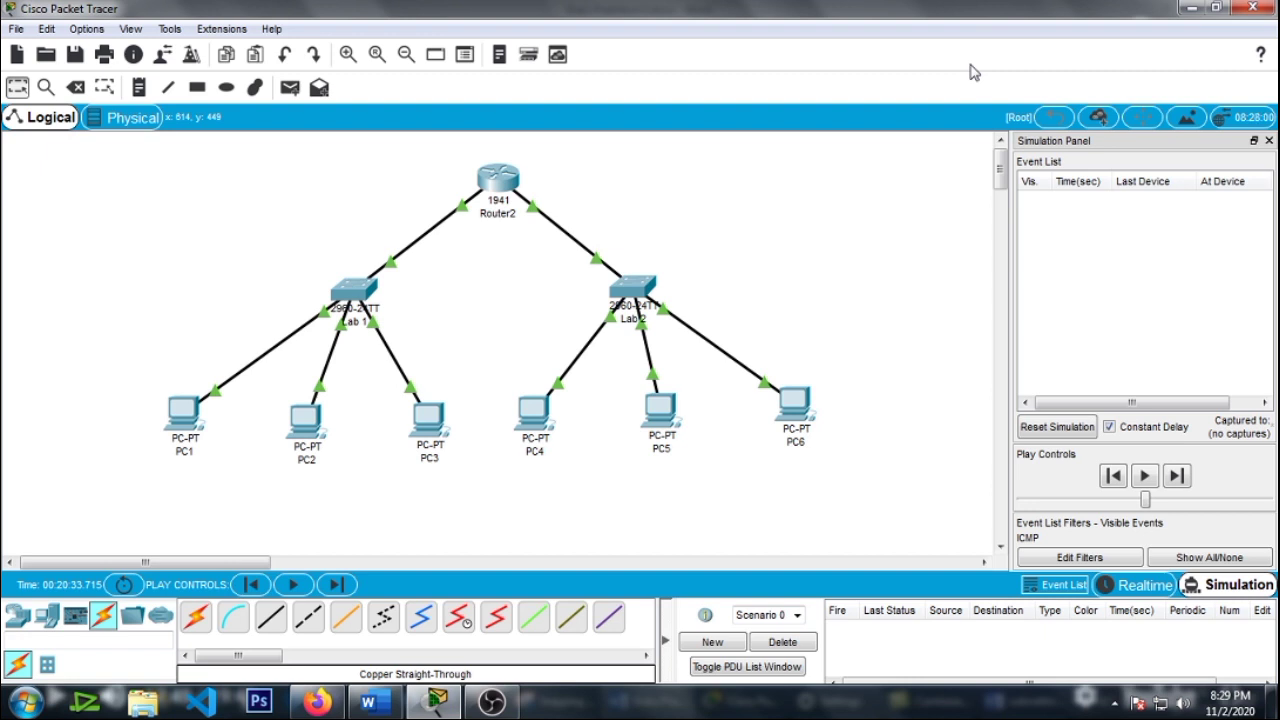
mouse_move(376, 708)
click(368, 703)
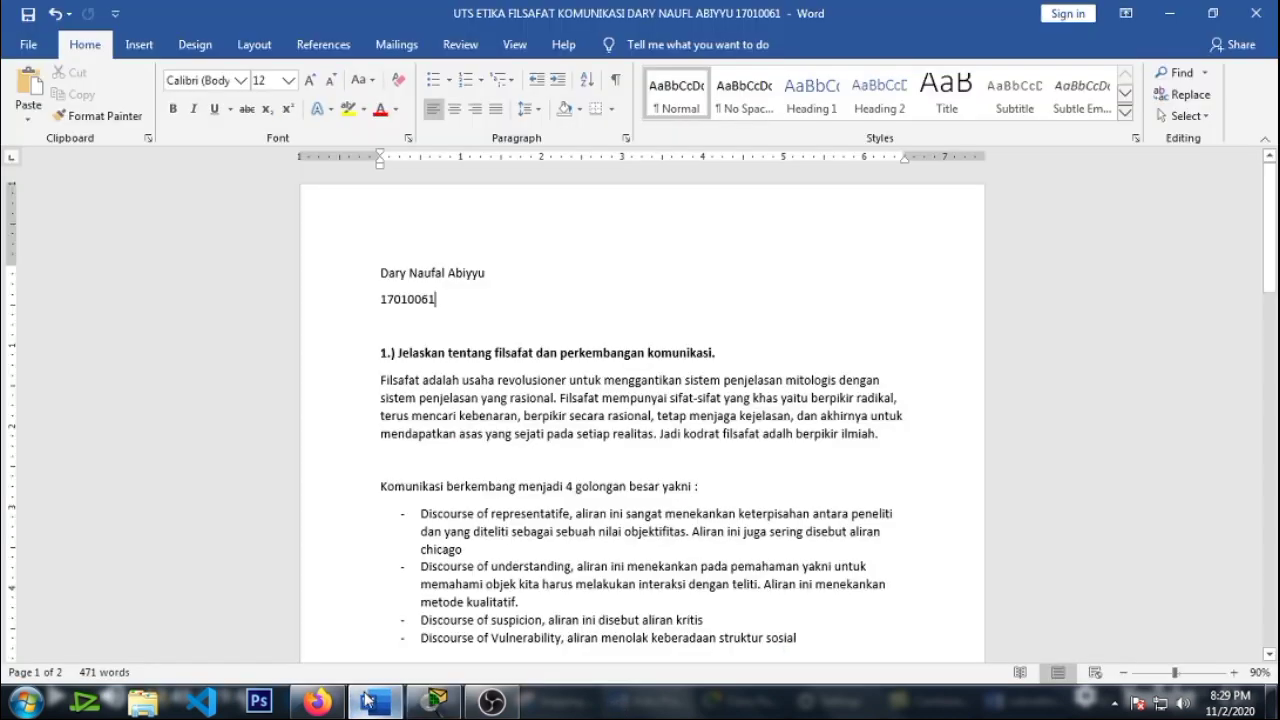
click(367, 700)
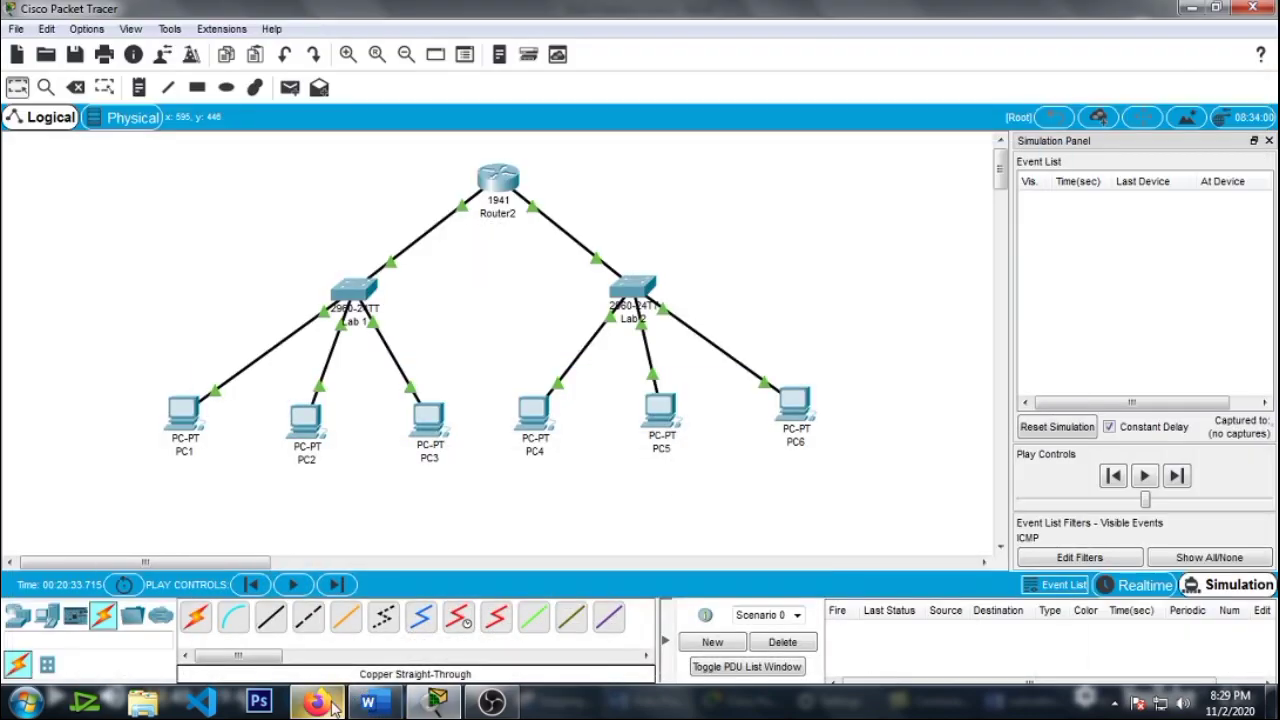
Step: Switch to Firefox, leave the full-screen video, and read the subnetting definition and theory on the web page before returning to Packet Tracer
click(328, 705)
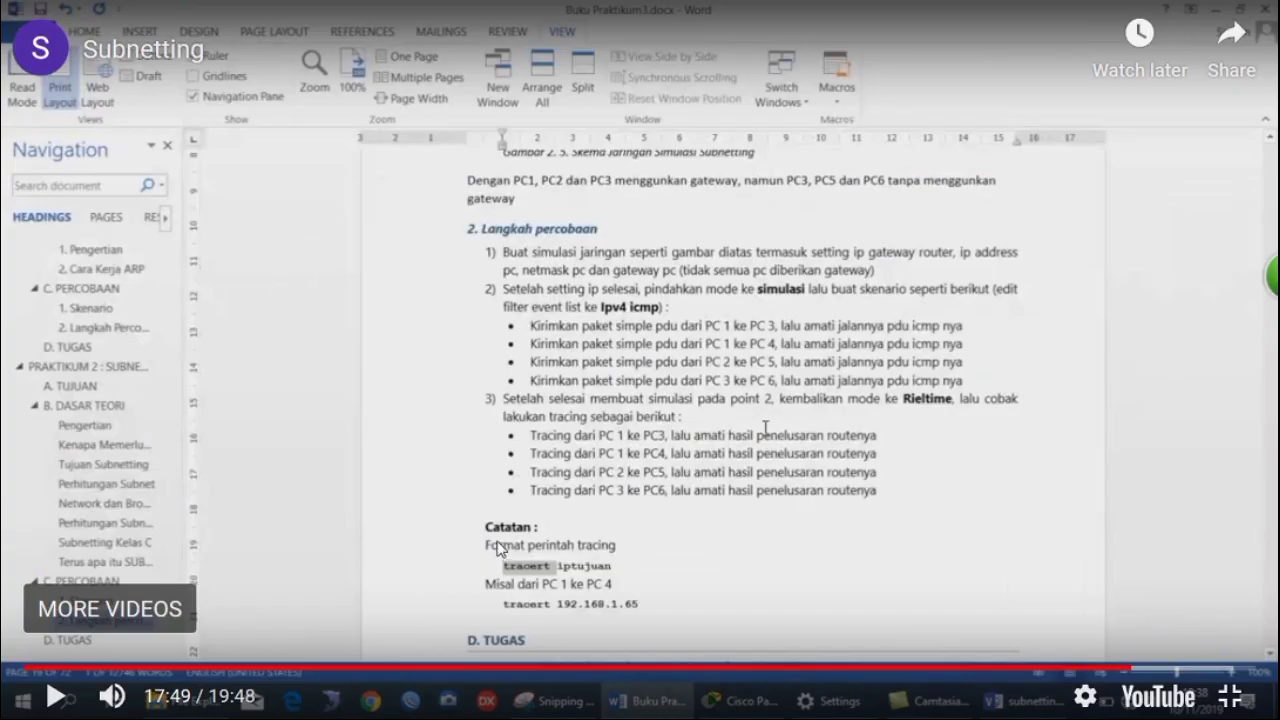
key(Escape)
scroll(700, 449, down, 3)
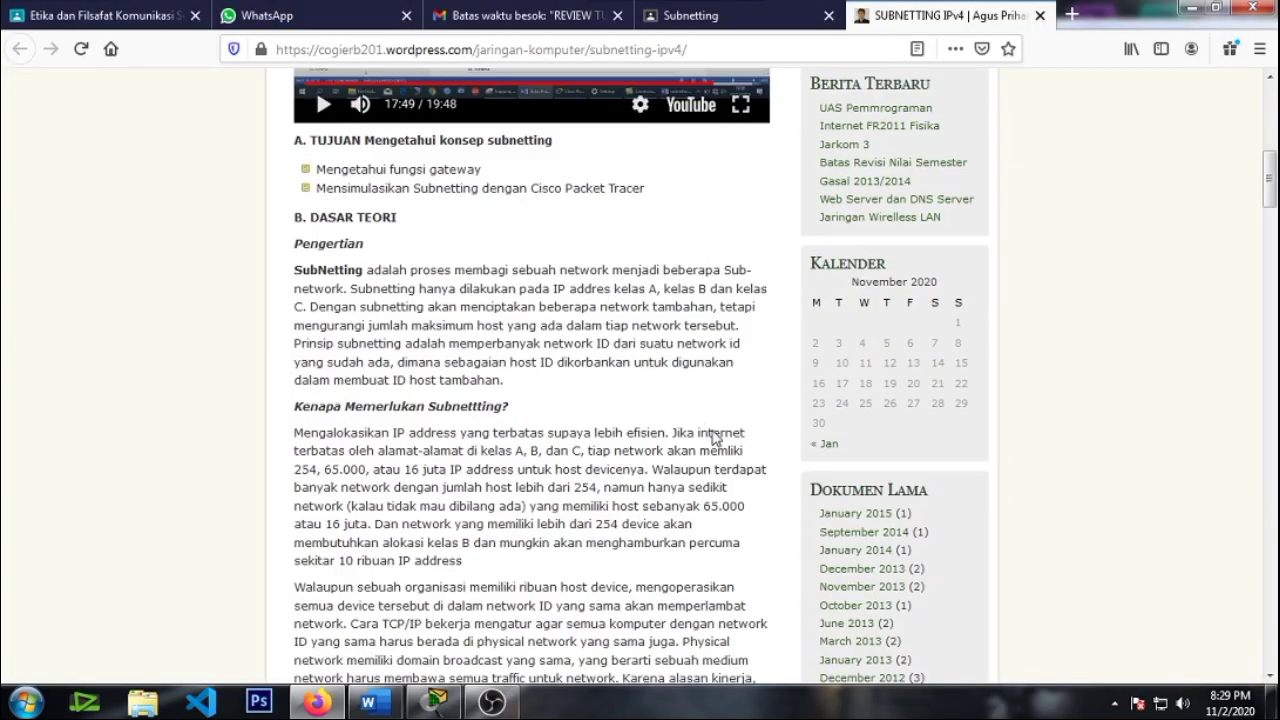
scroll(710, 431, down, 3)
scroll(708, 438, down, 3)
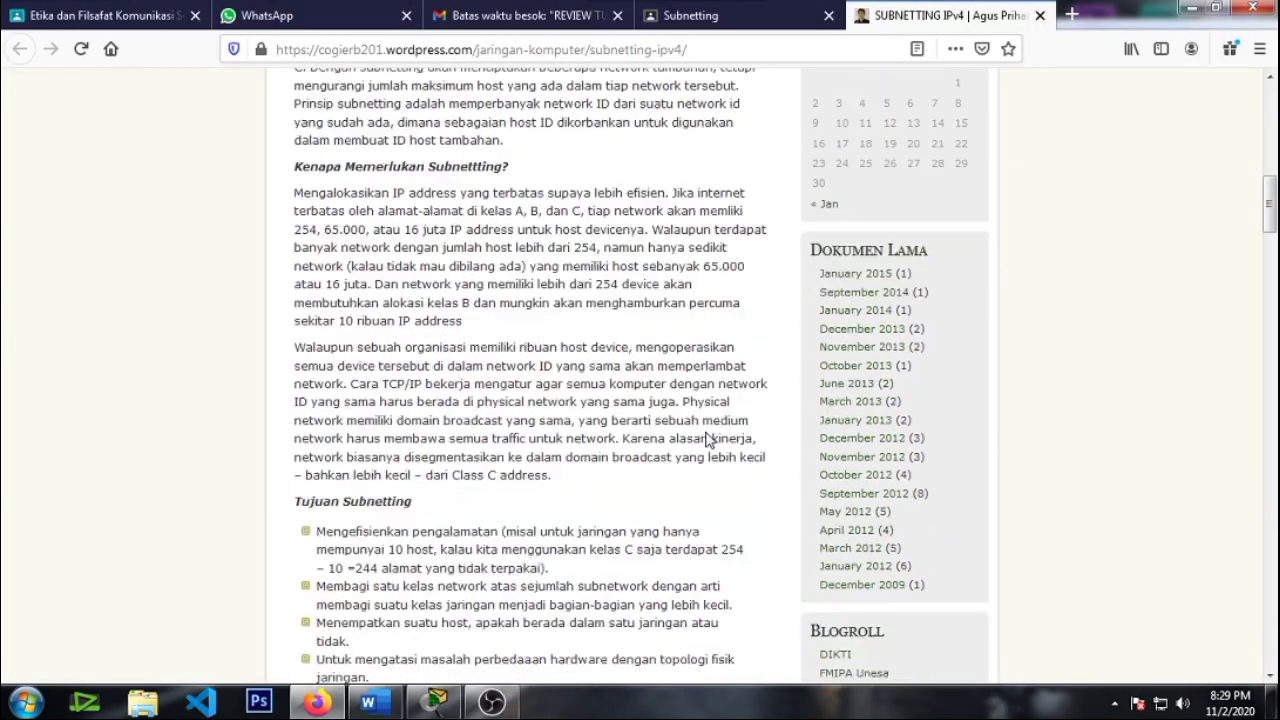
scroll(707, 440, up, 3)
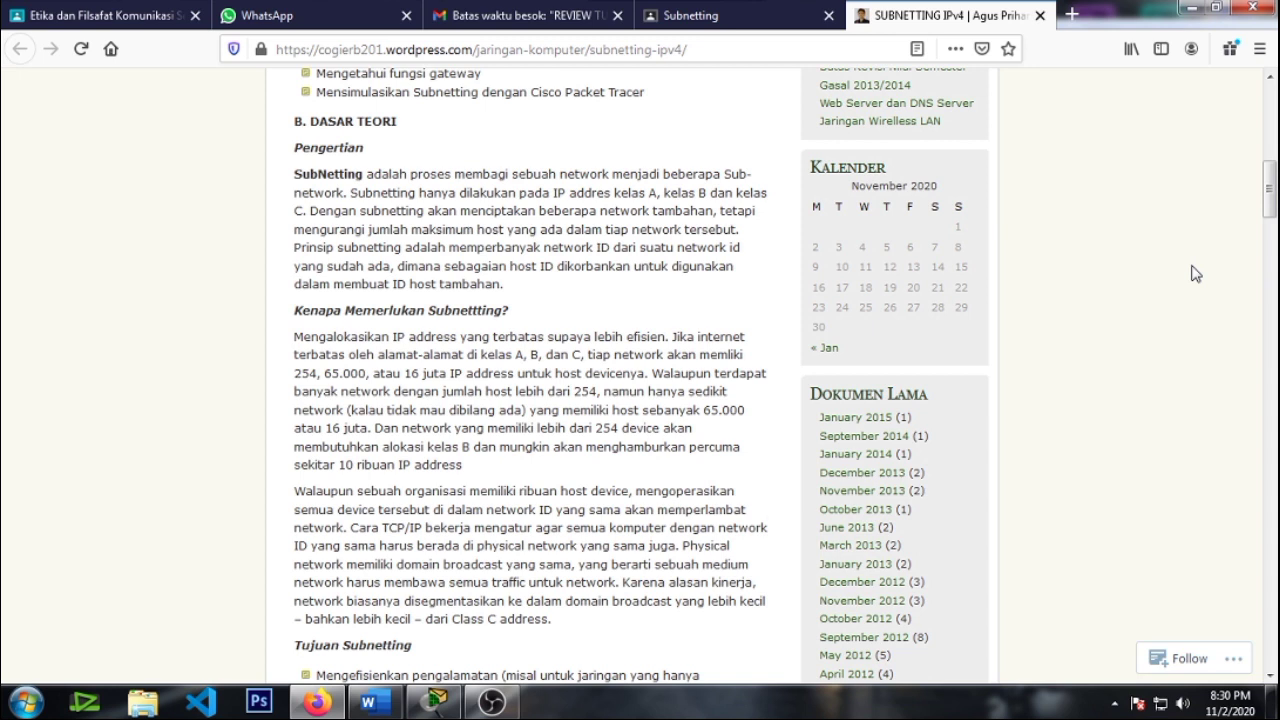
click(1188, 9)
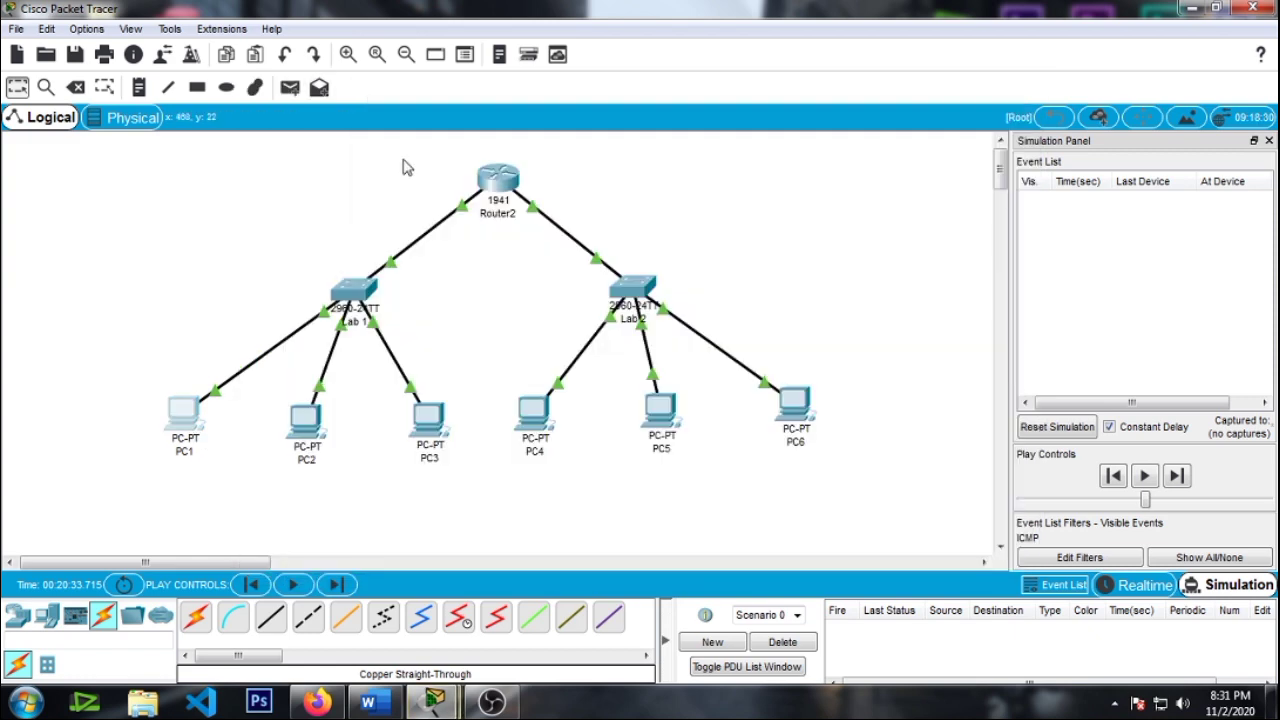
Step: Review the IP configuration of PC1 and PC2 in Lab 1, including address, subnet mask and default gateway
click(188, 408)
click(333, 197)
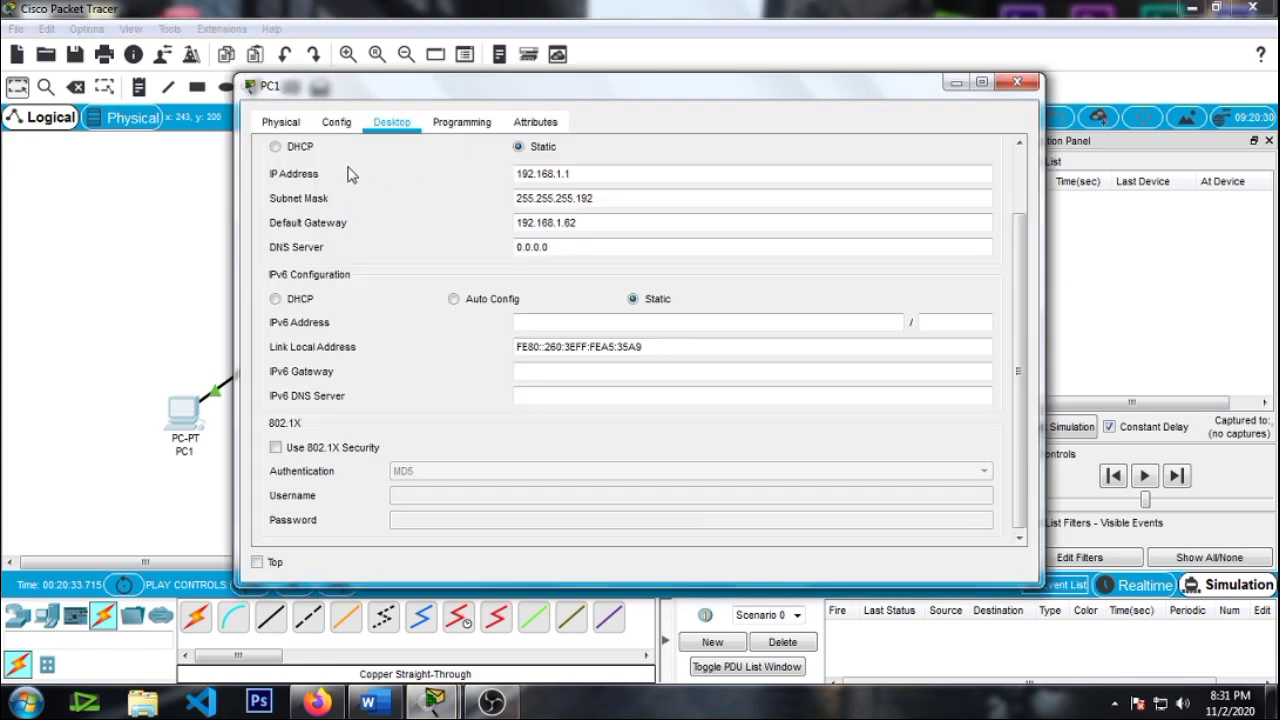
click(1032, 88)
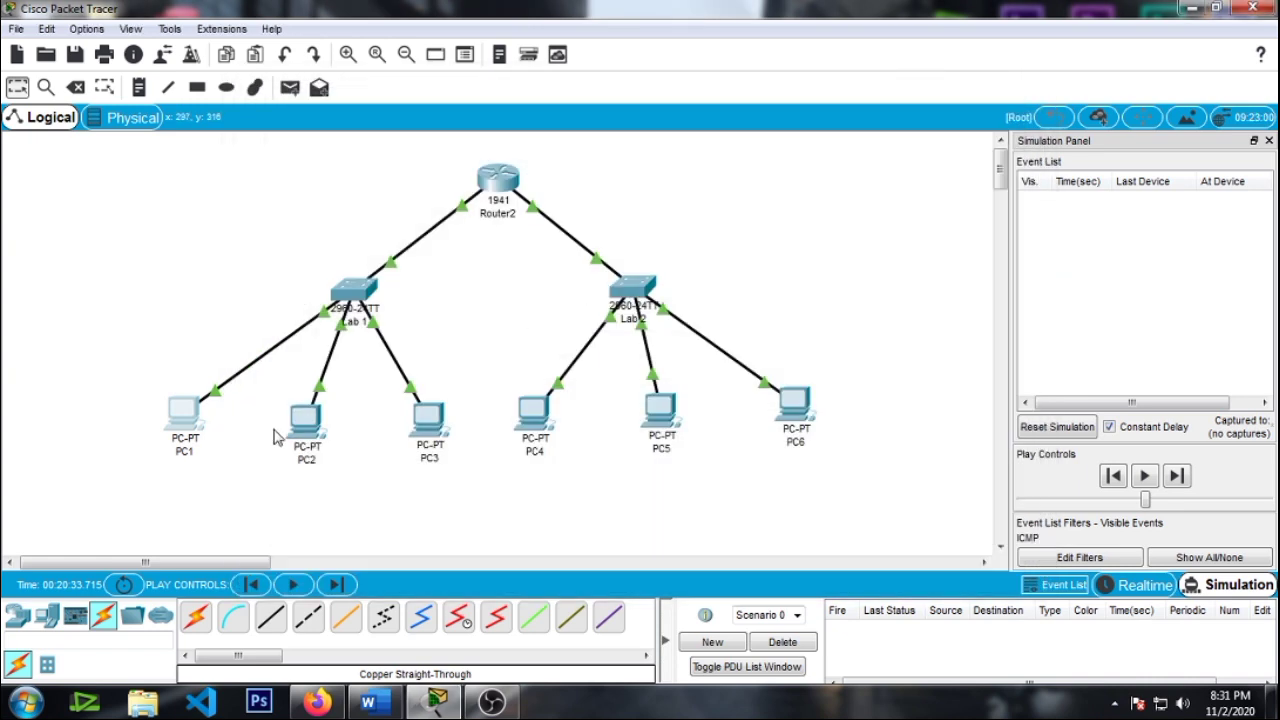
click(288, 430)
click(393, 145)
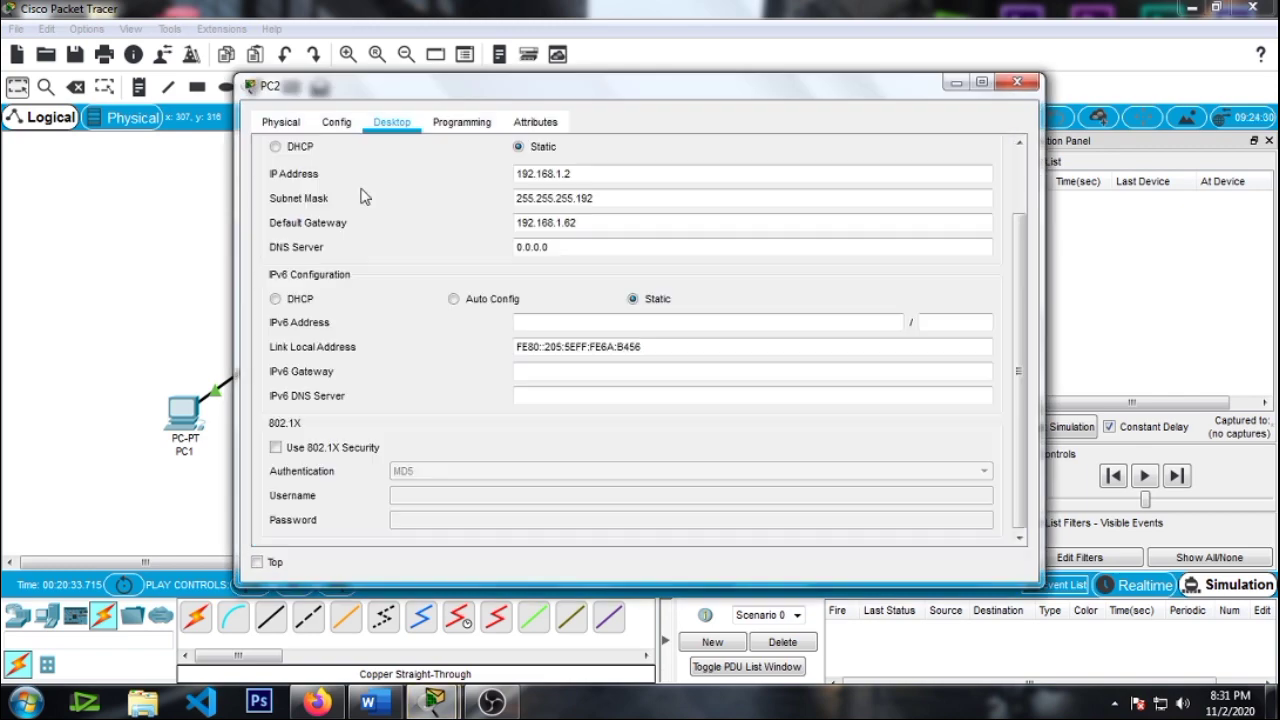
click(1019, 84)
Step: Leave PC3's VPN configuration and review its IP address, subnet mask and default gateway instead
click(436, 408)
click(436, 406)
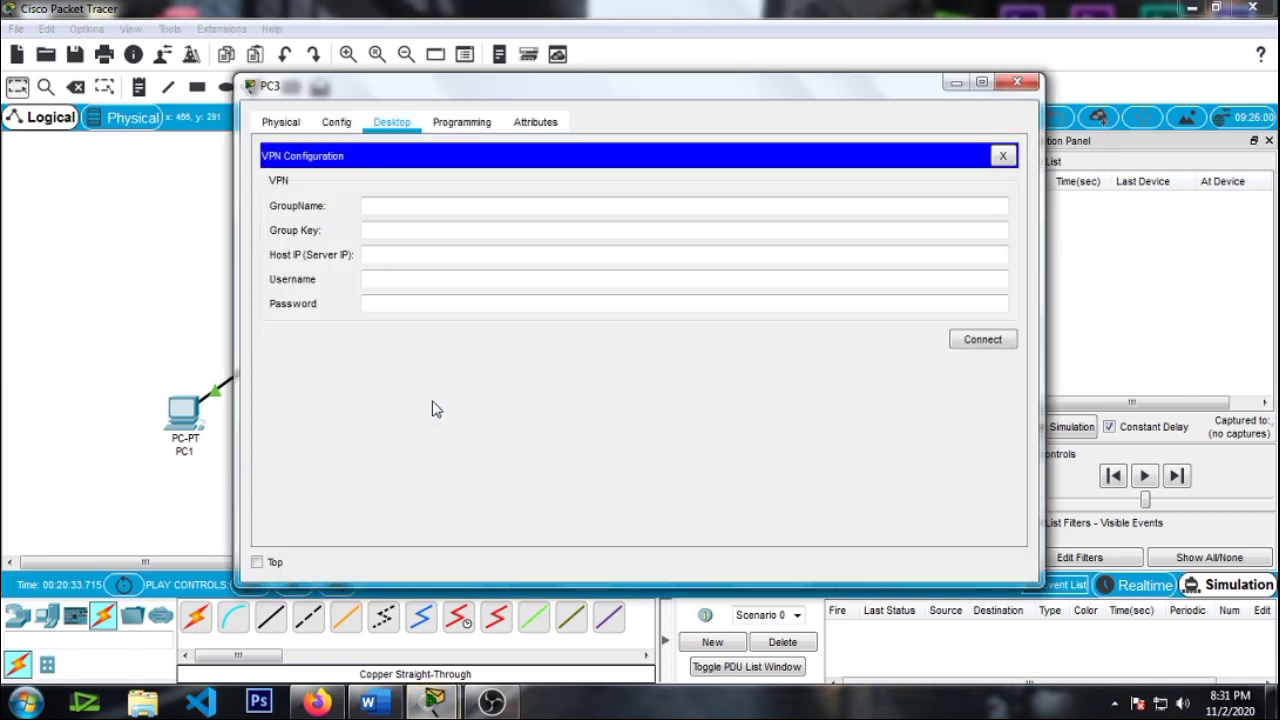
click(336, 122)
click(386, 127)
click(1002, 156)
click(380, 225)
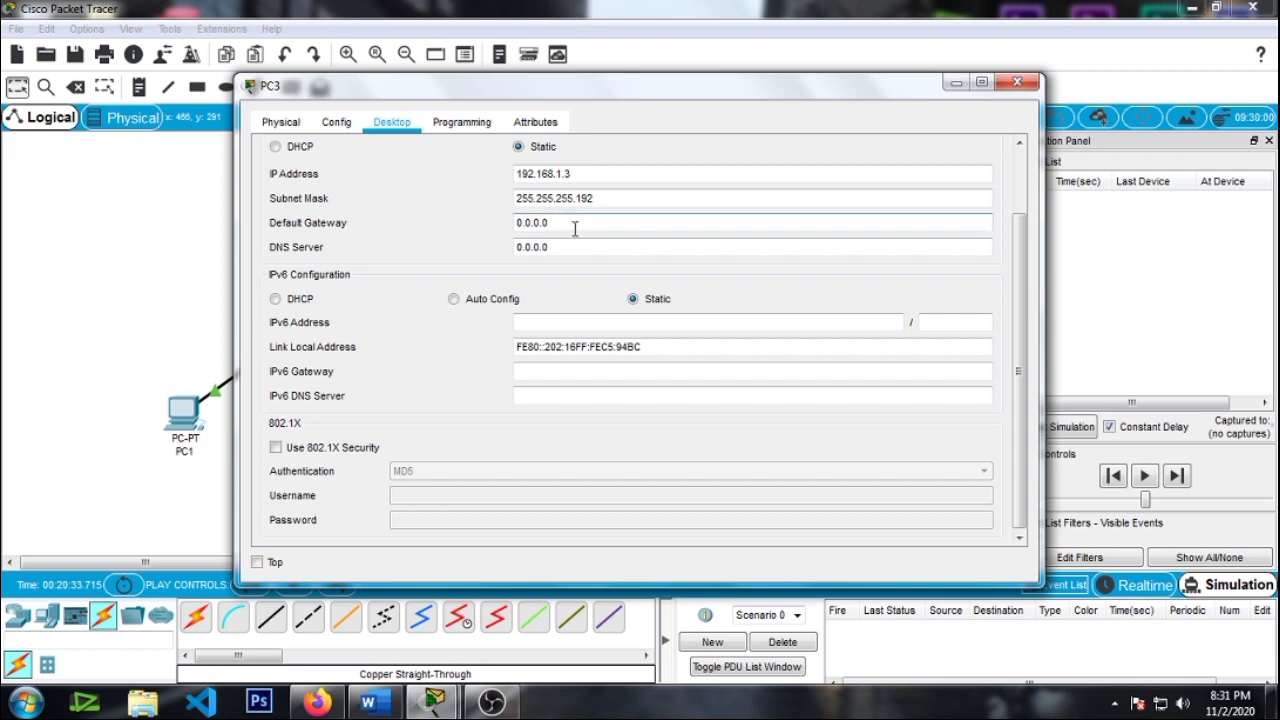
click(1036, 87)
Step: Review PC4's IP address, subnet mask and default gateway in its IP configuration
click(538, 410)
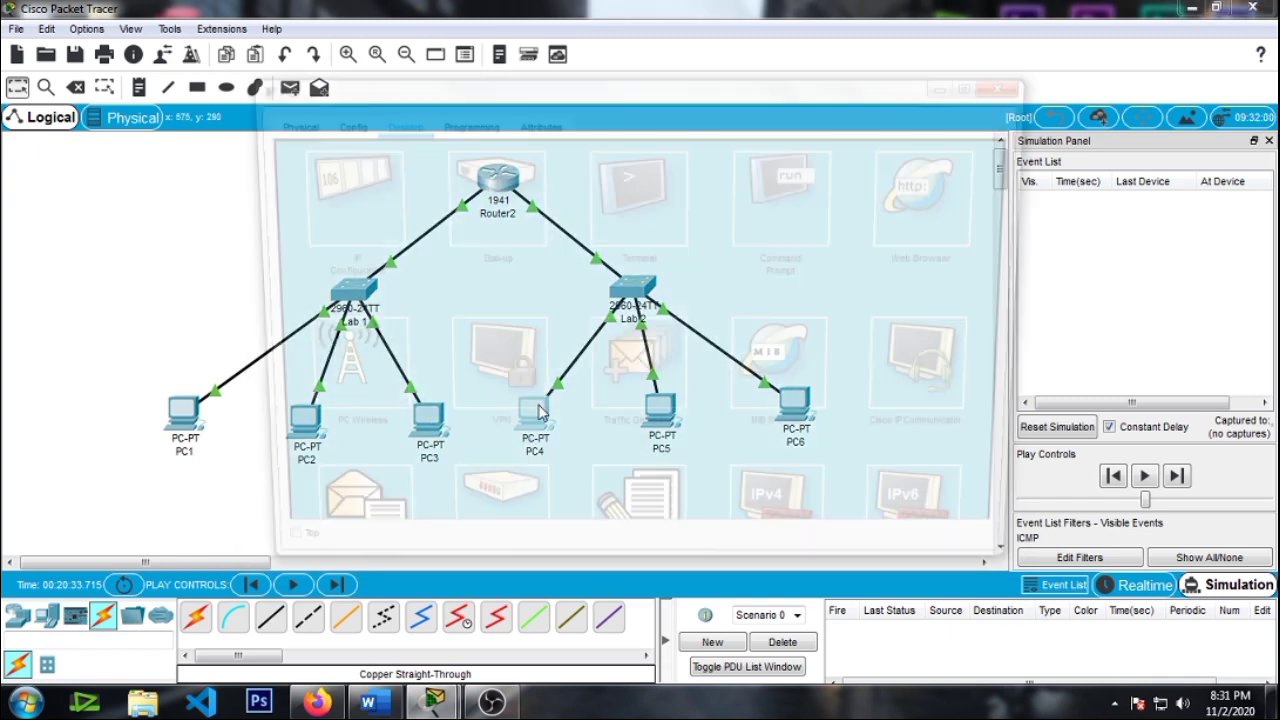
click(366, 275)
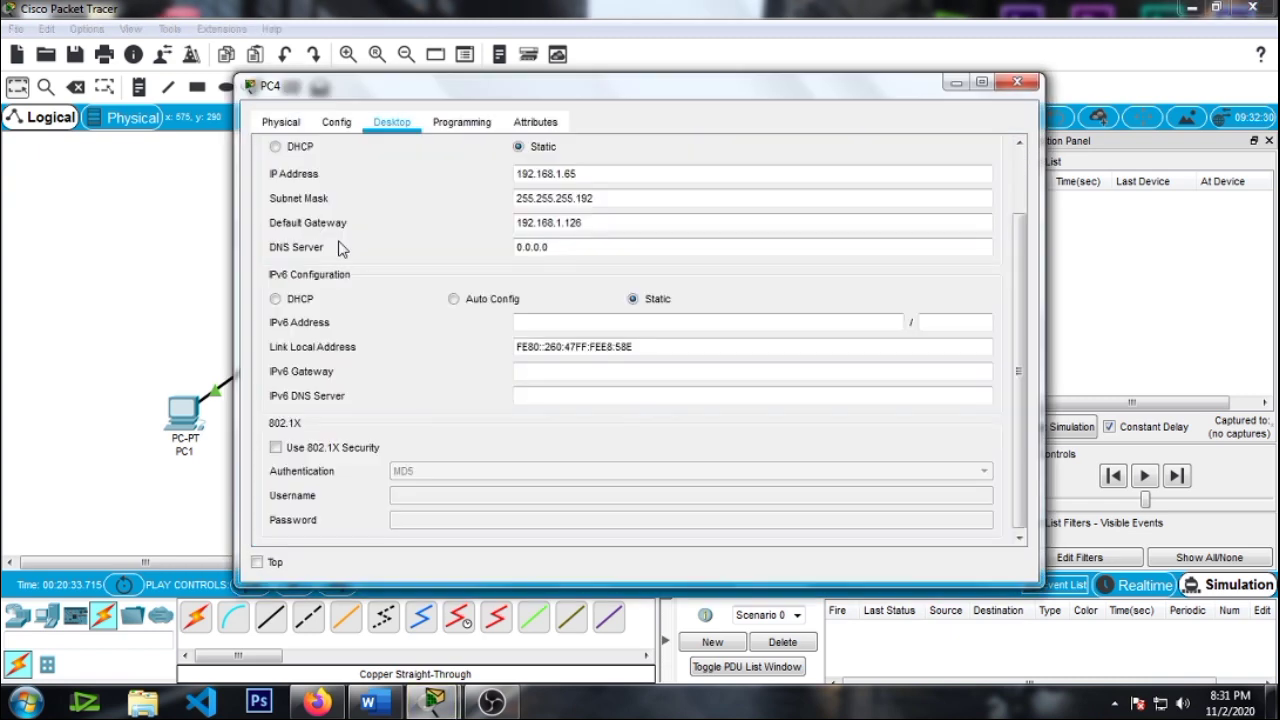
click(636, 226)
click(1017, 82)
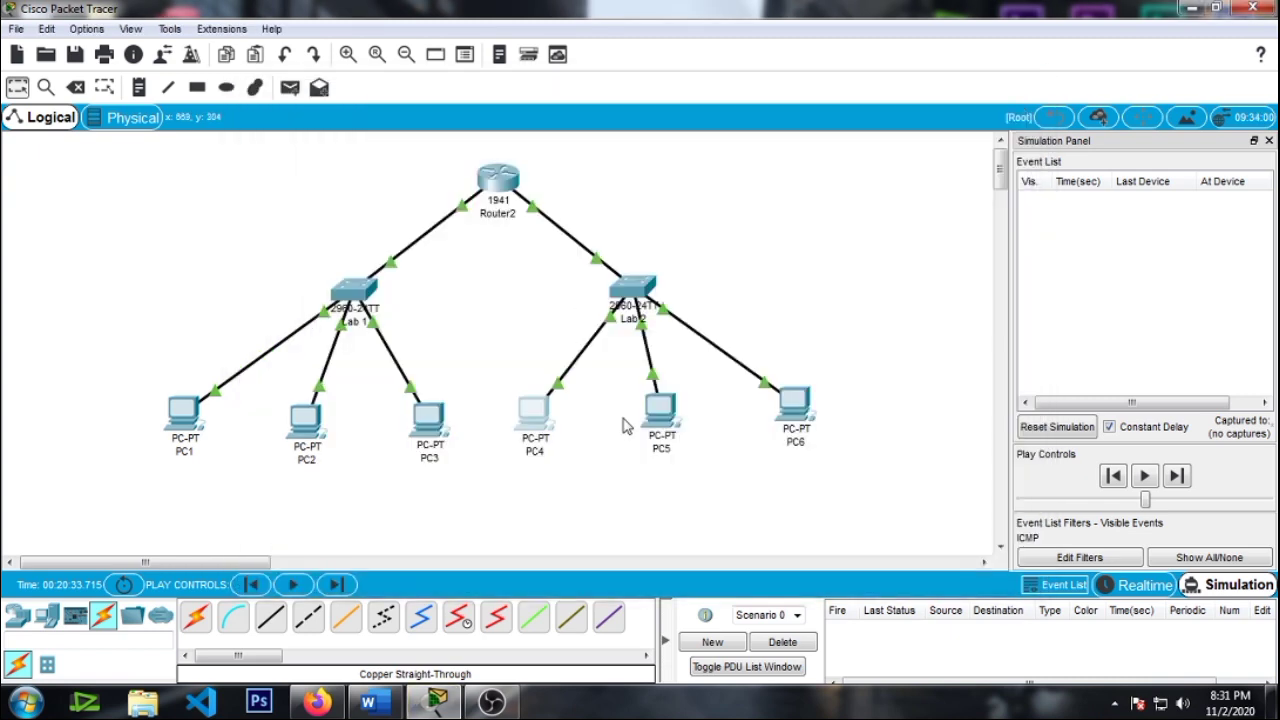
Step: Review the IP configuration of PC5 and PC6 in Lab 2, checking whether each has a default gateway
click(675, 424)
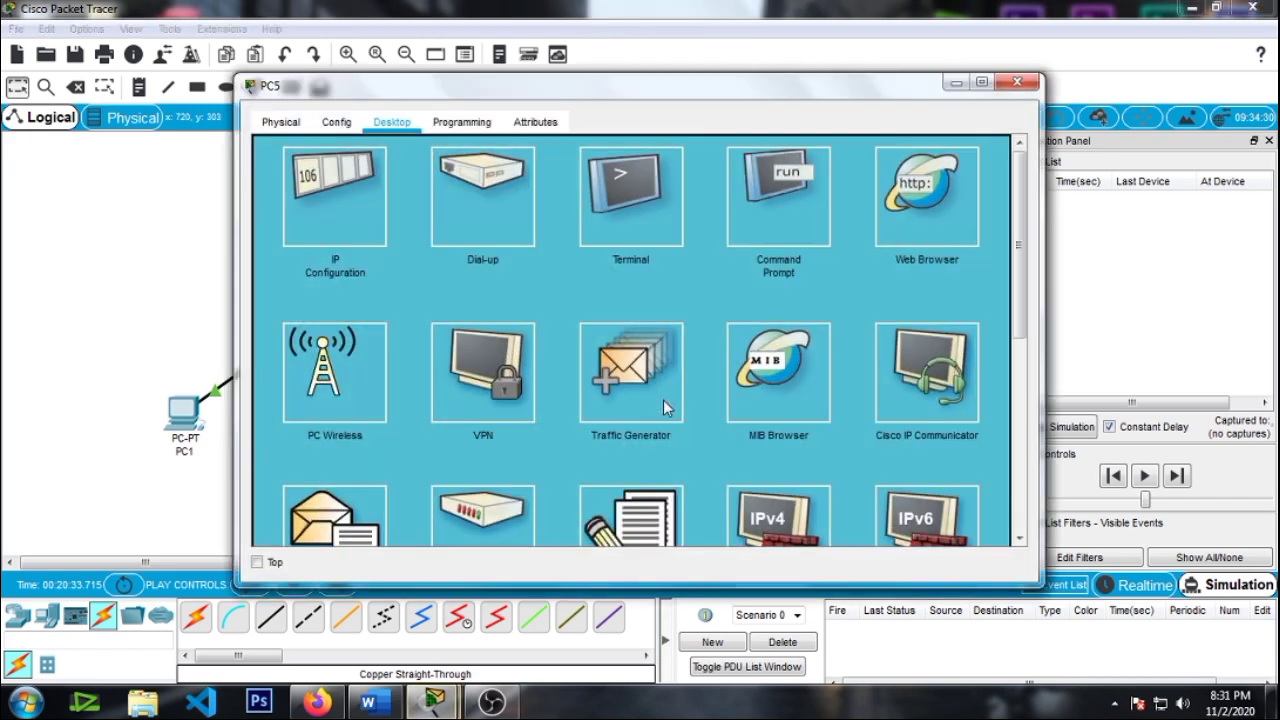
click(340, 182)
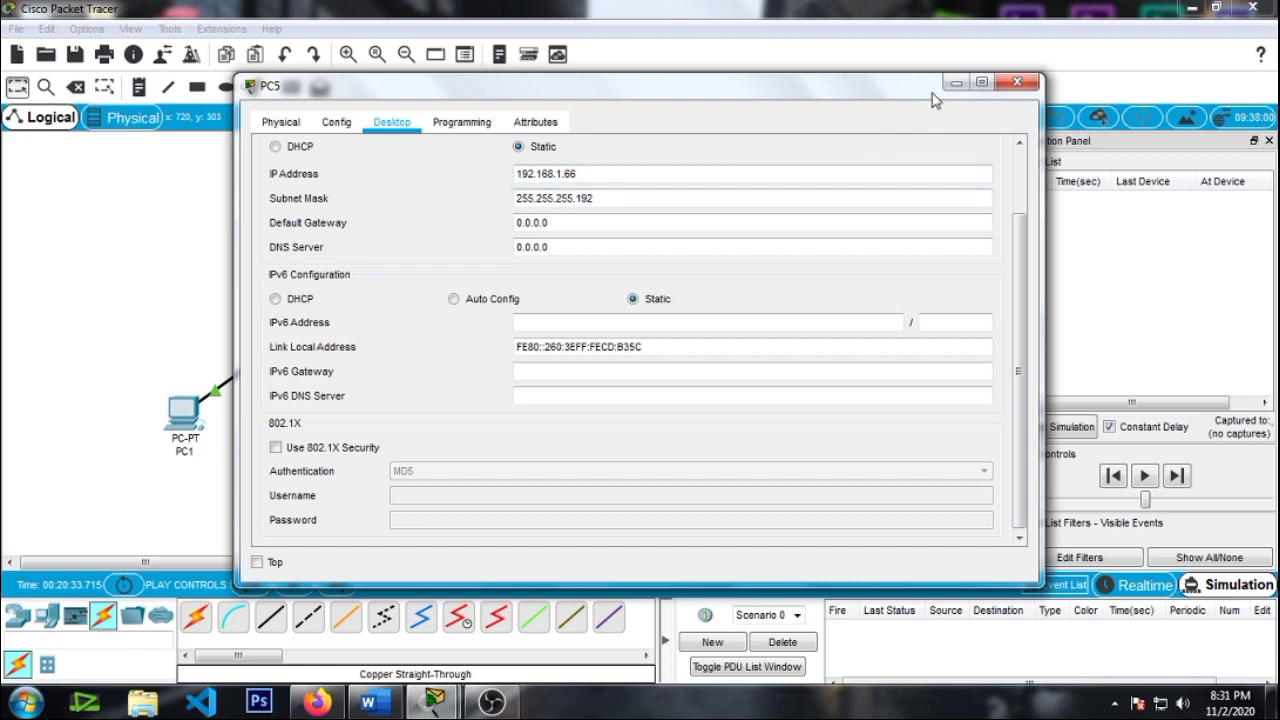
drag(926, 94, 922, 104)
click(1029, 93)
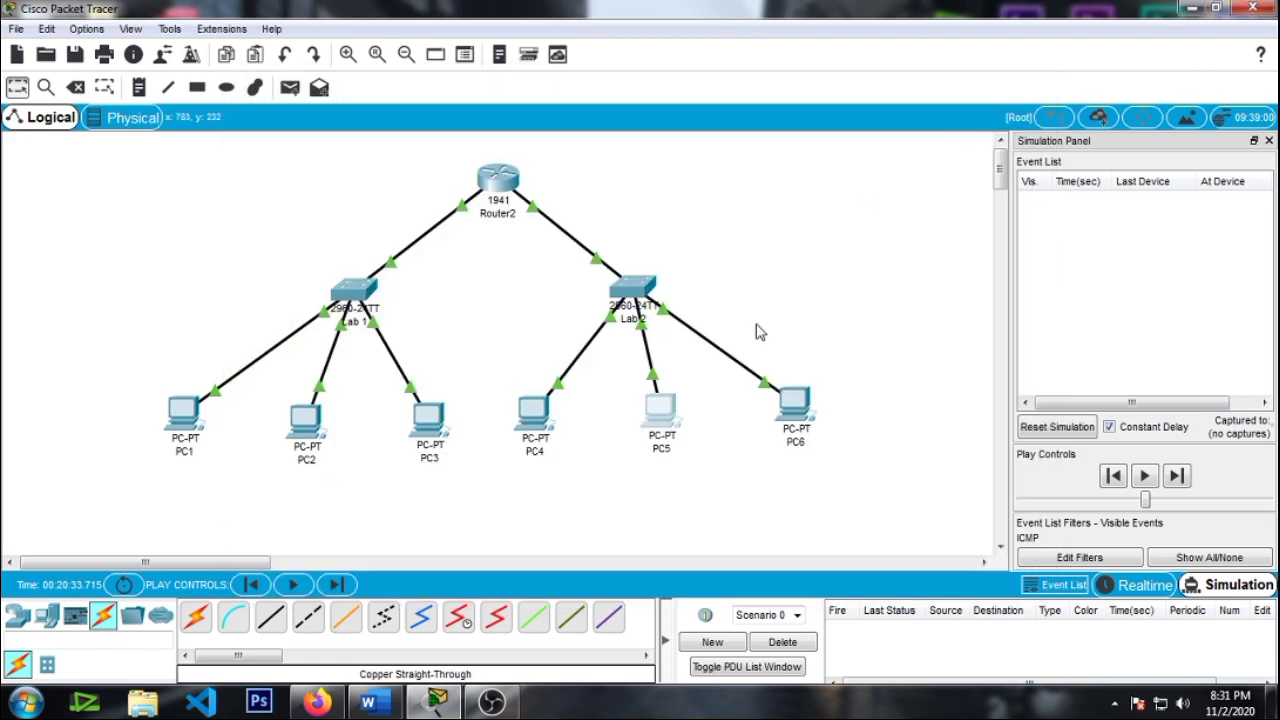
click(797, 404)
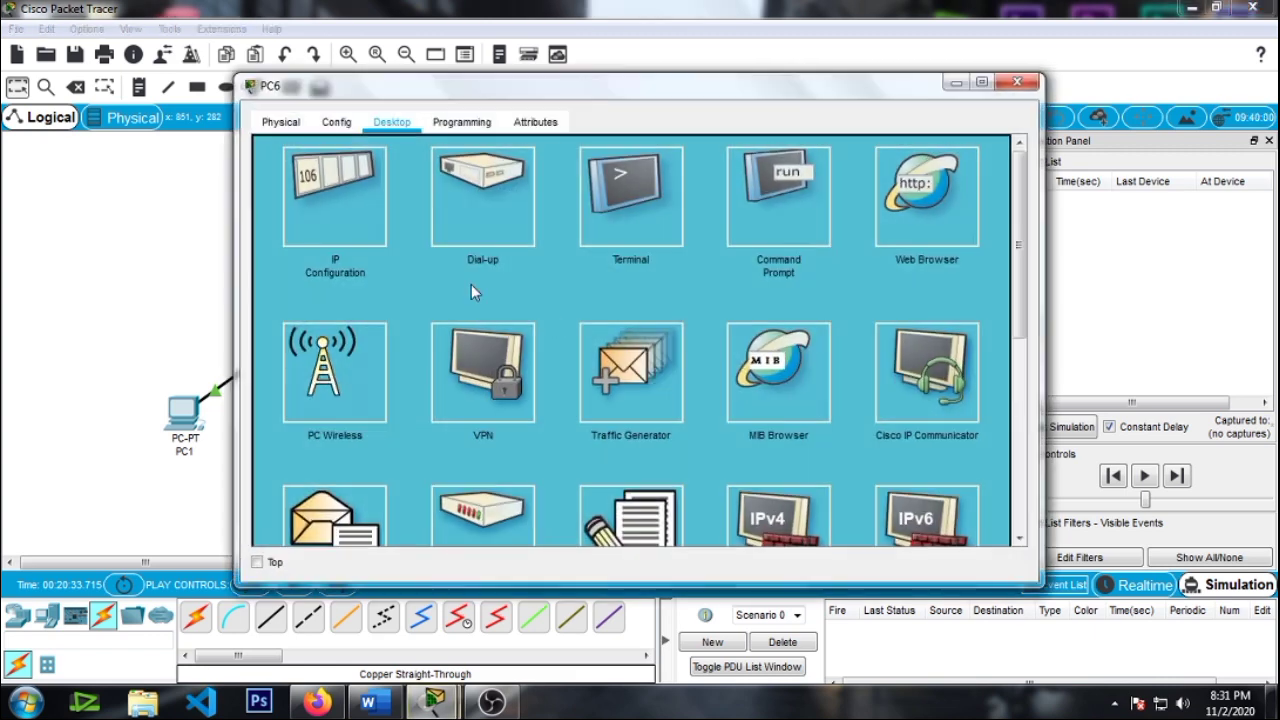
click(345, 200)
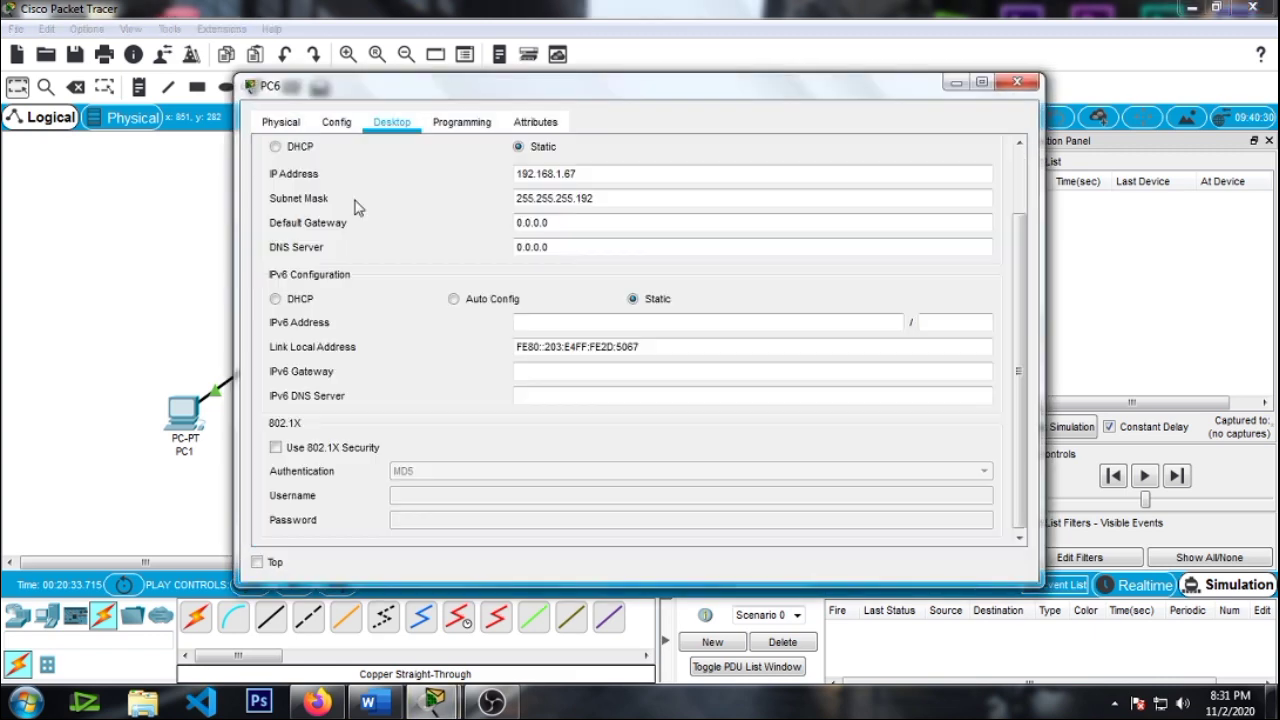
click(1017, 83)
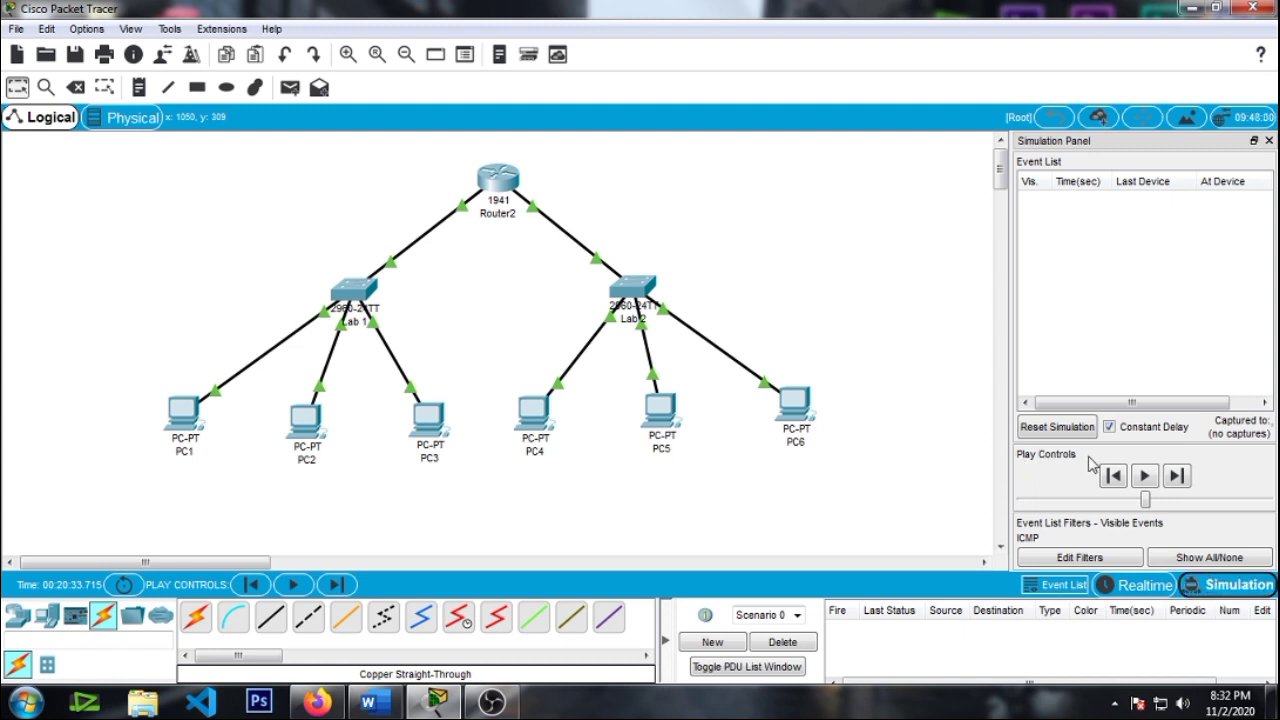
Step: Check the IPv4 event filters for ICMP and add a simple PDU from PC1 to PC3
click(1130, 560)
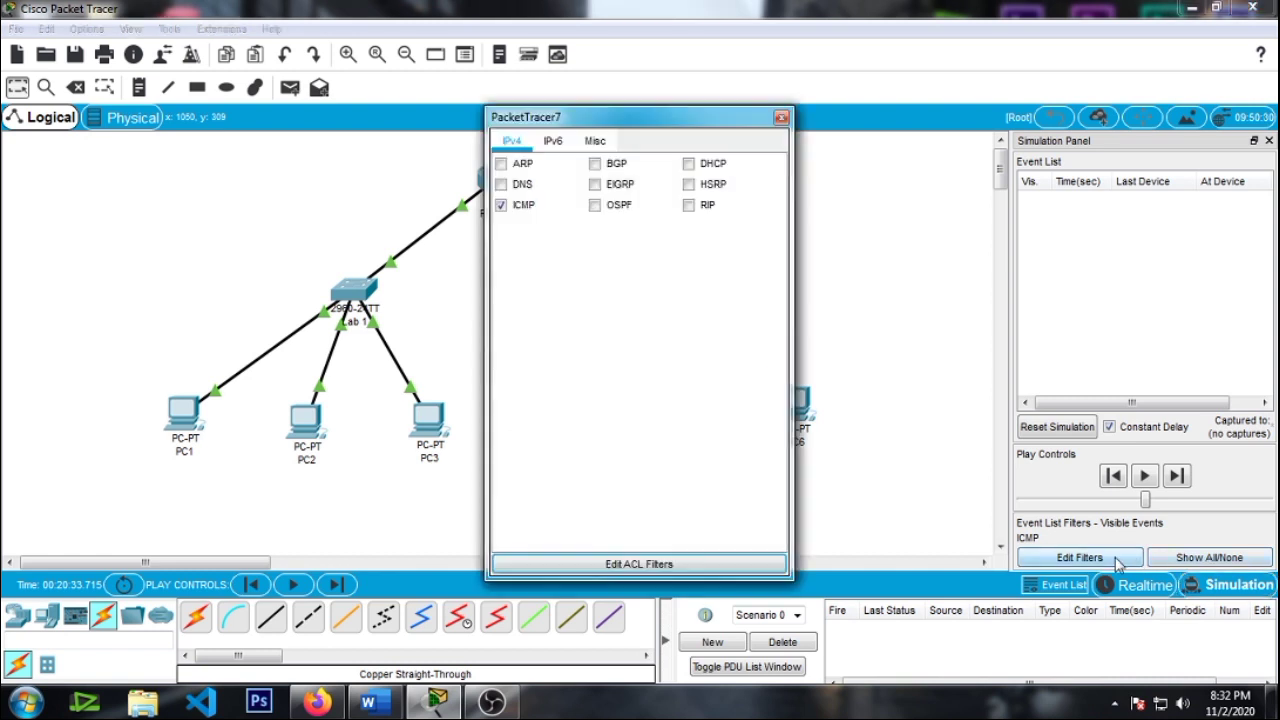
click(781, 119)
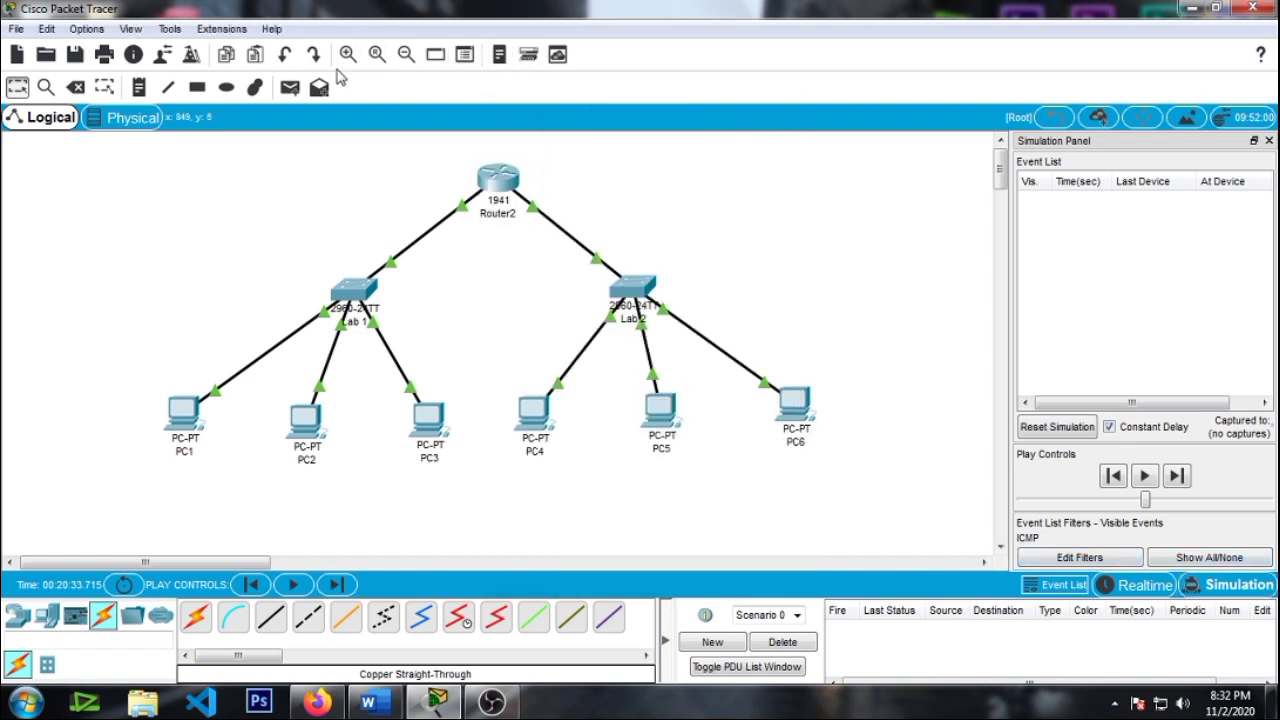
click(289, 90)
click(180, 418)
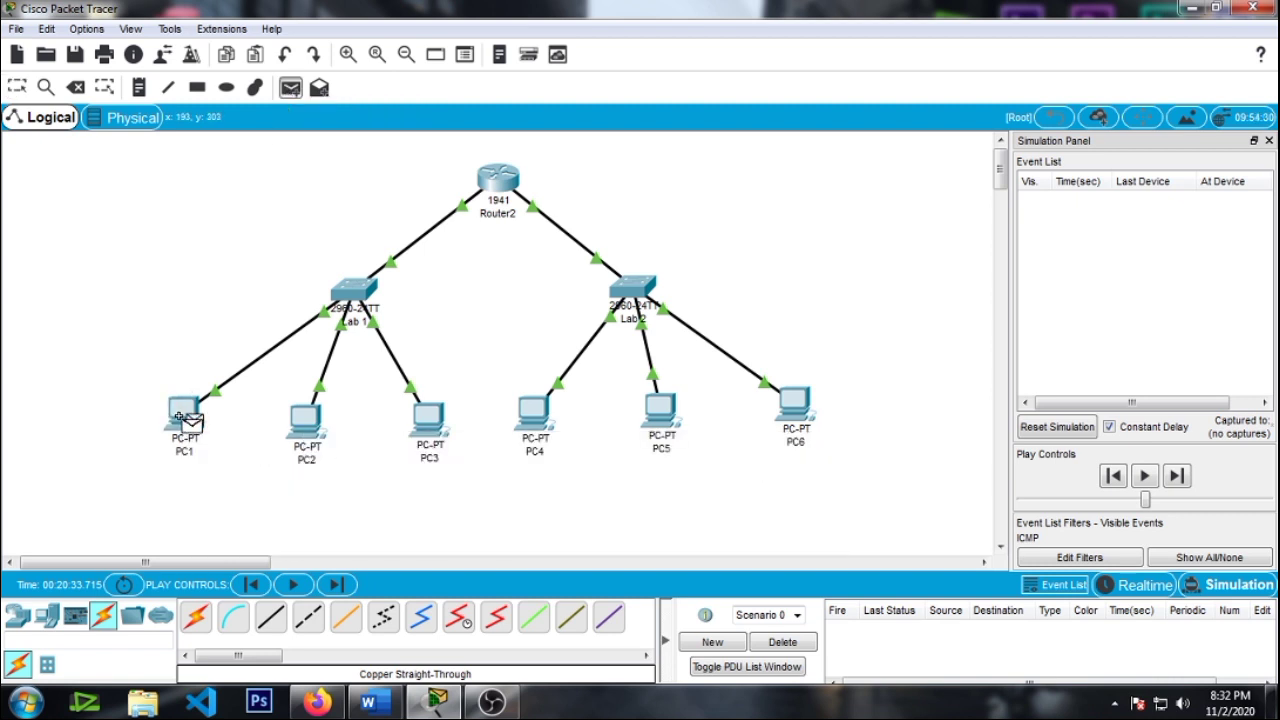
click(430, 425)
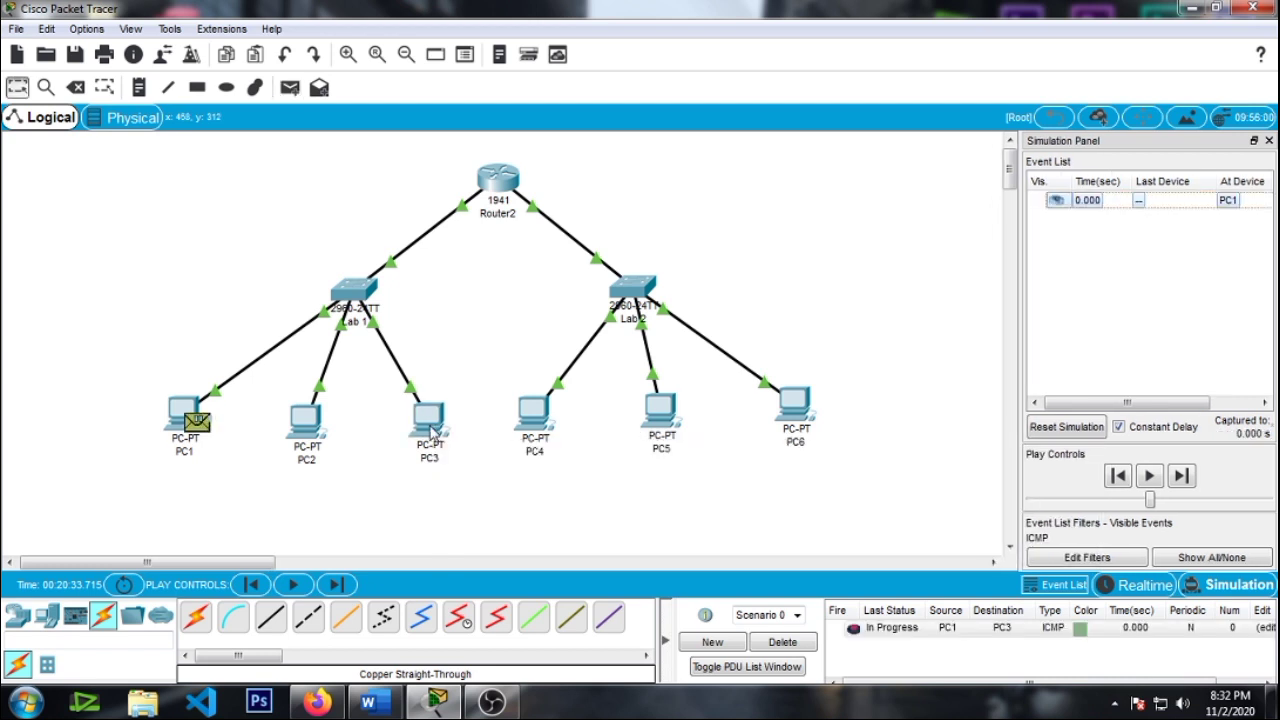
Step: Step the simulation forward event by event until the ICMP packet reaches PC3 and its reply returns to PC1
click(1181, 478)
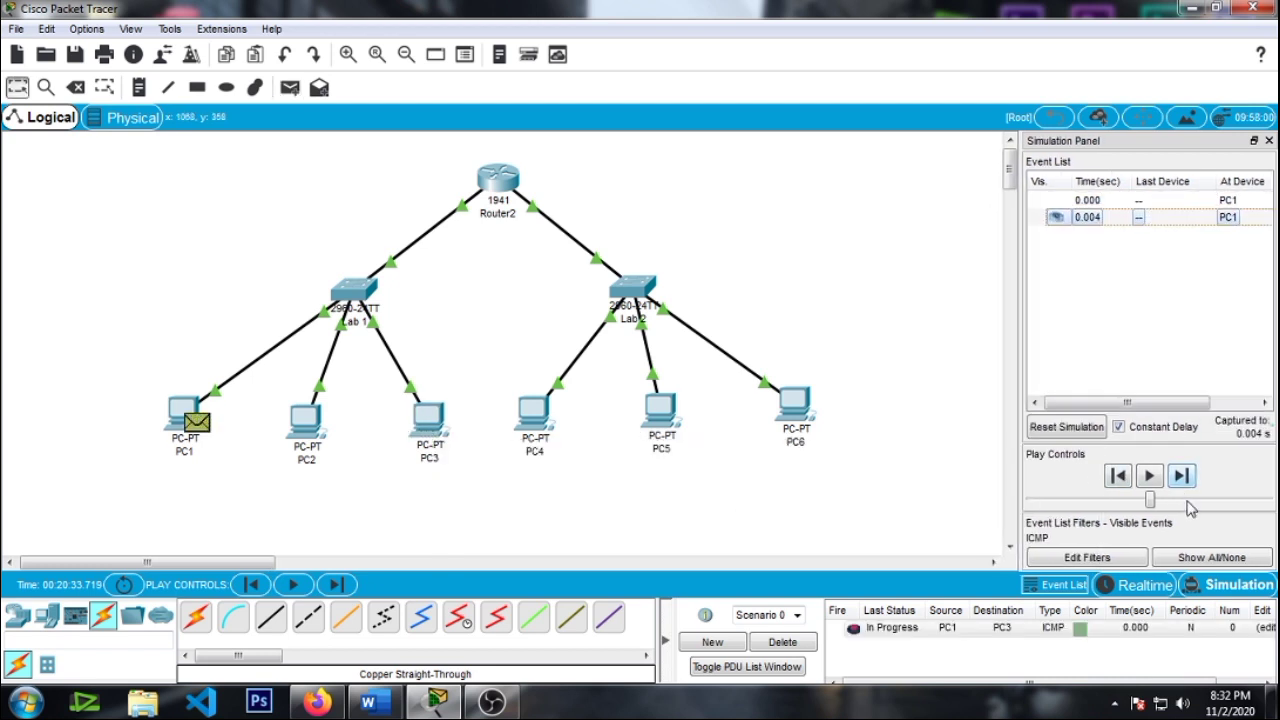
click(1184, 480)
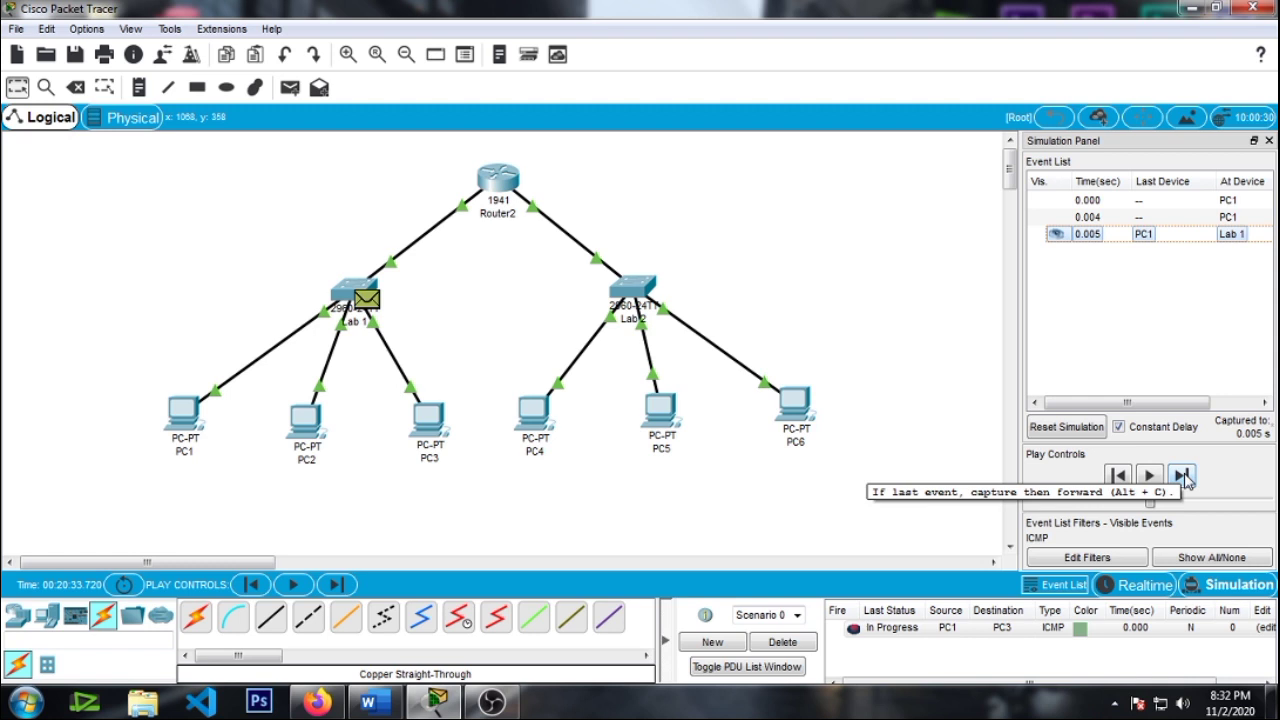
click(1184, 476)
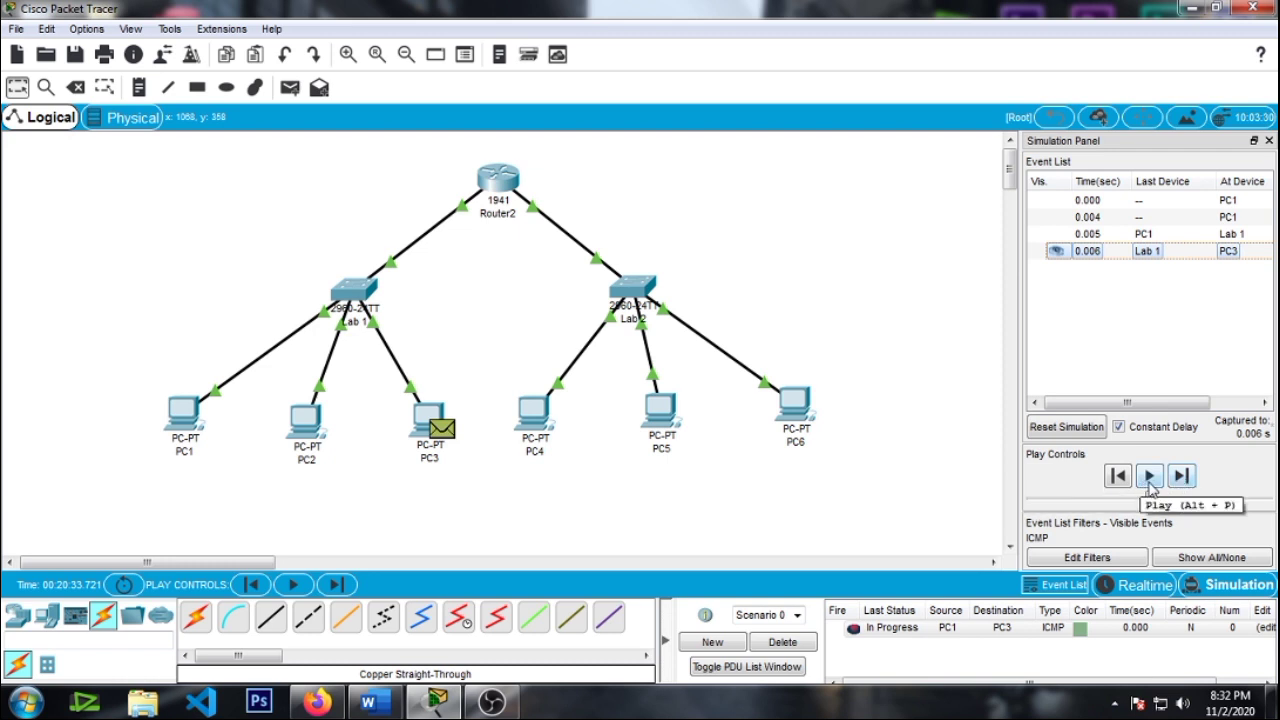
click(1180, 480)
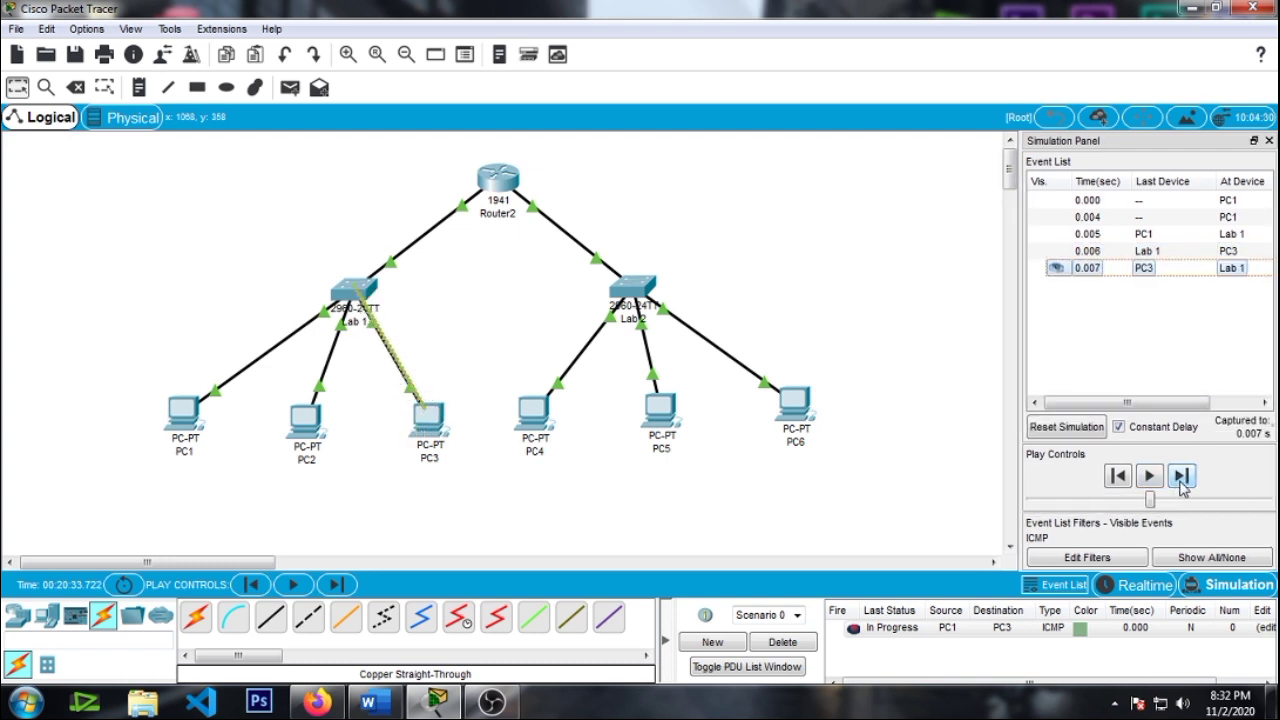
click(1180, 478)
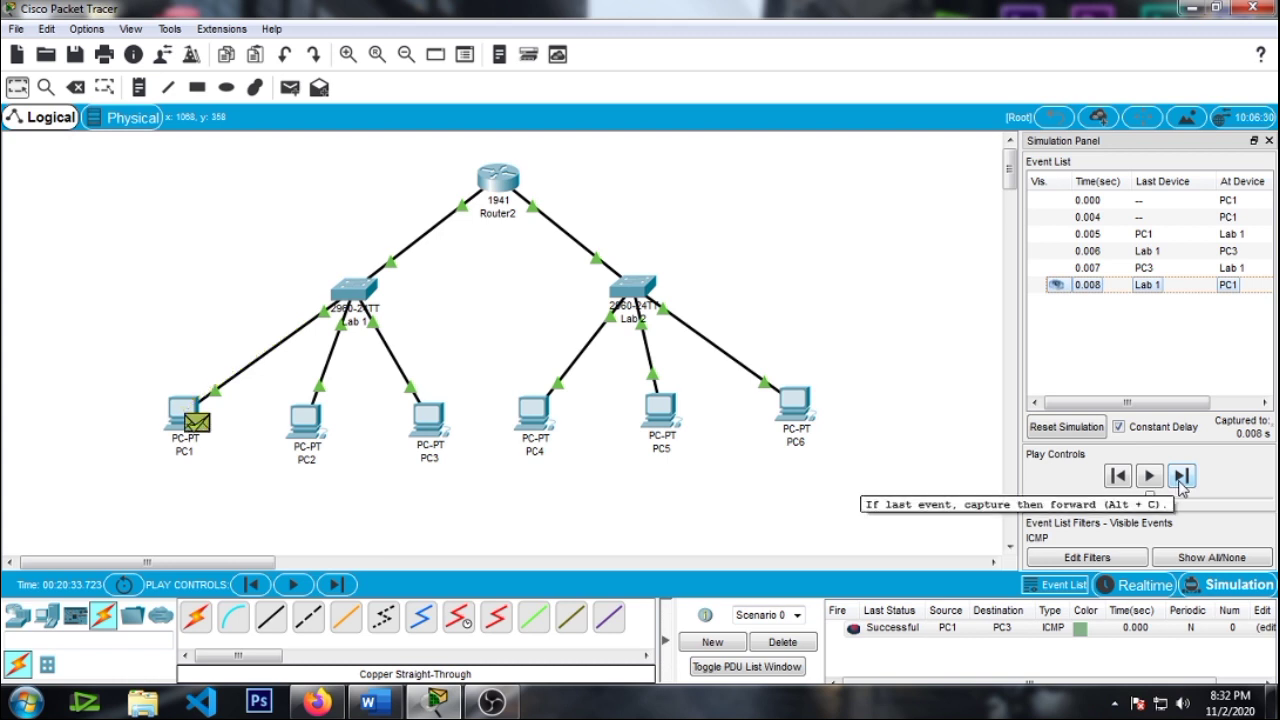
click(1180, 478)
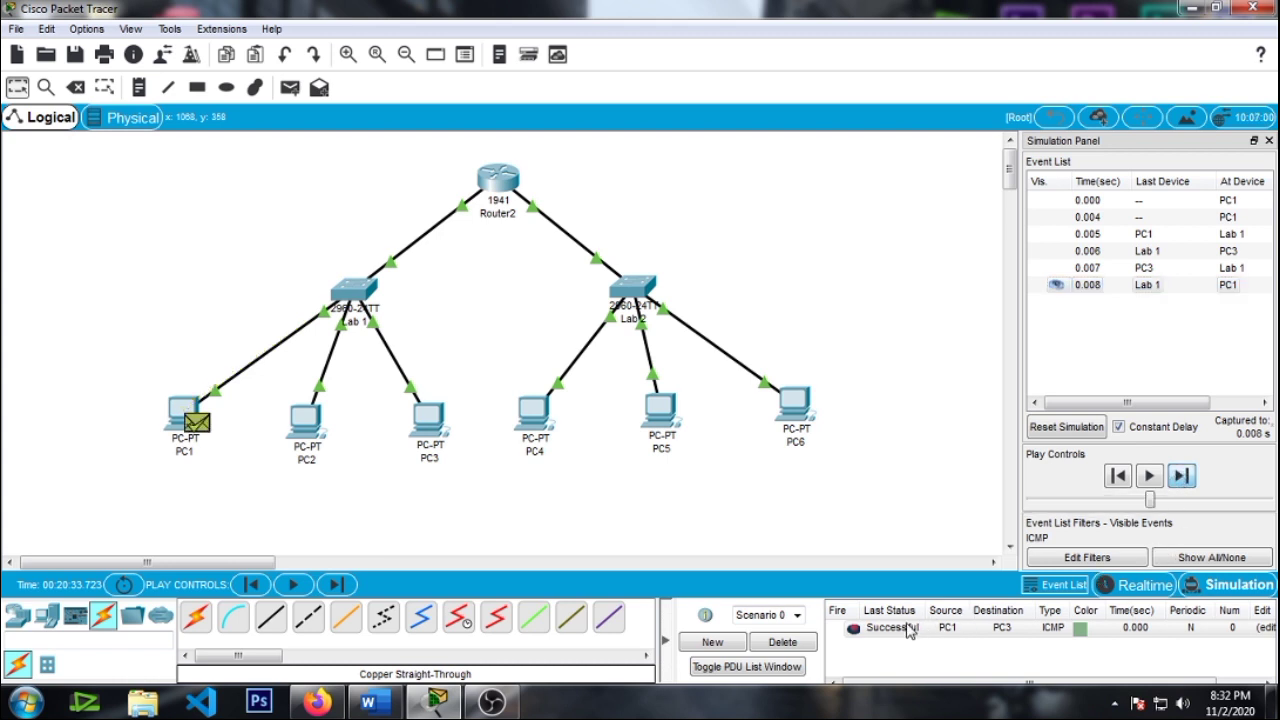
Step: Delete the current PDU scenario and add a simple PDU from PC1 to PC4
click(784, 645)
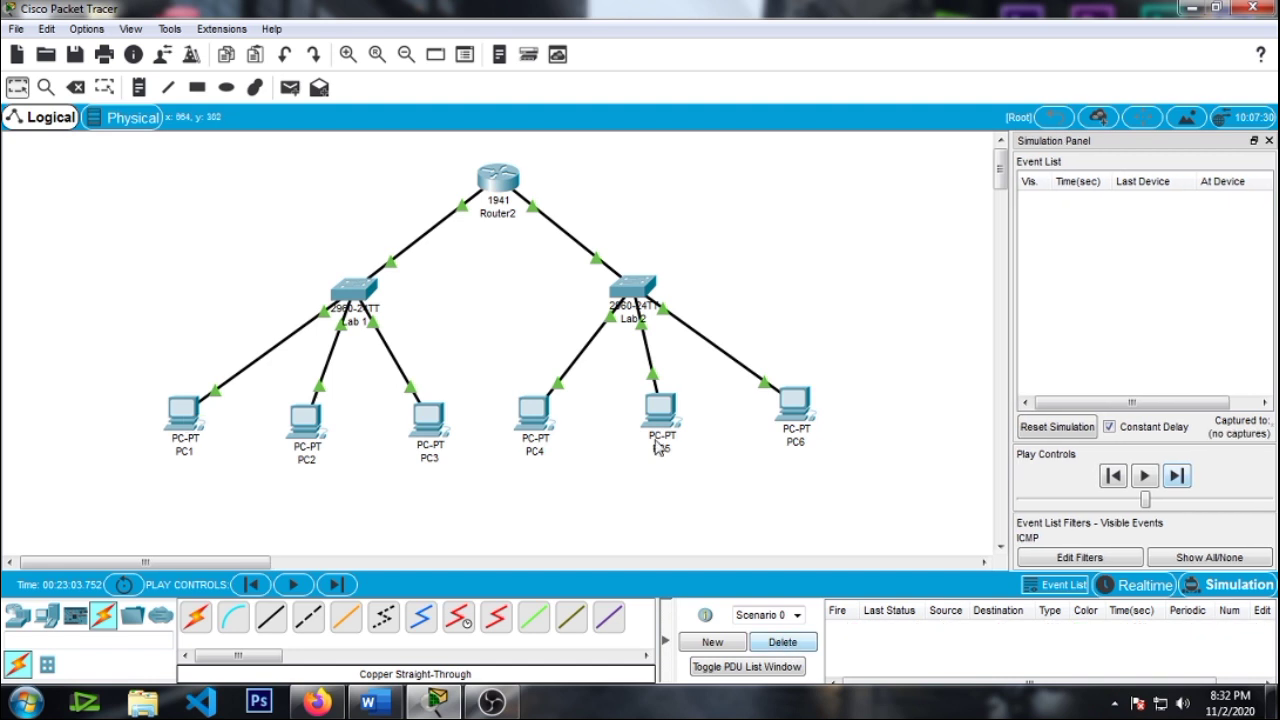
click(291, 87)
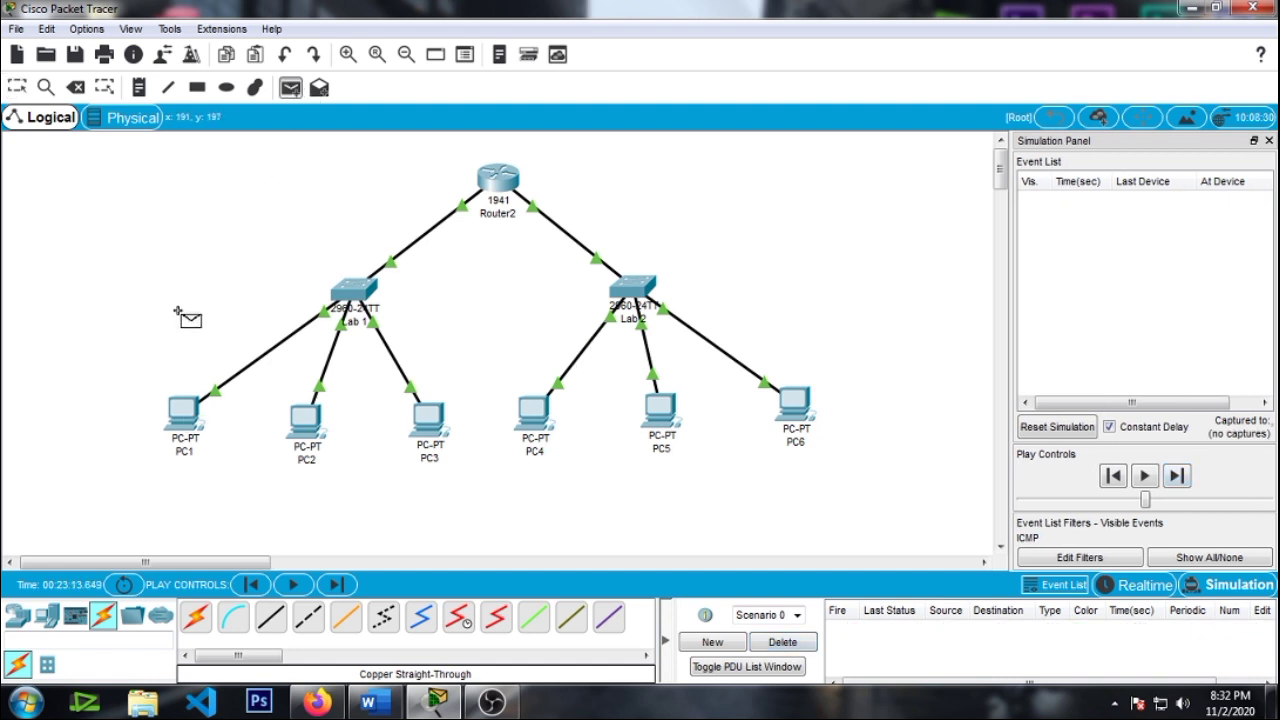
click(190, 418)
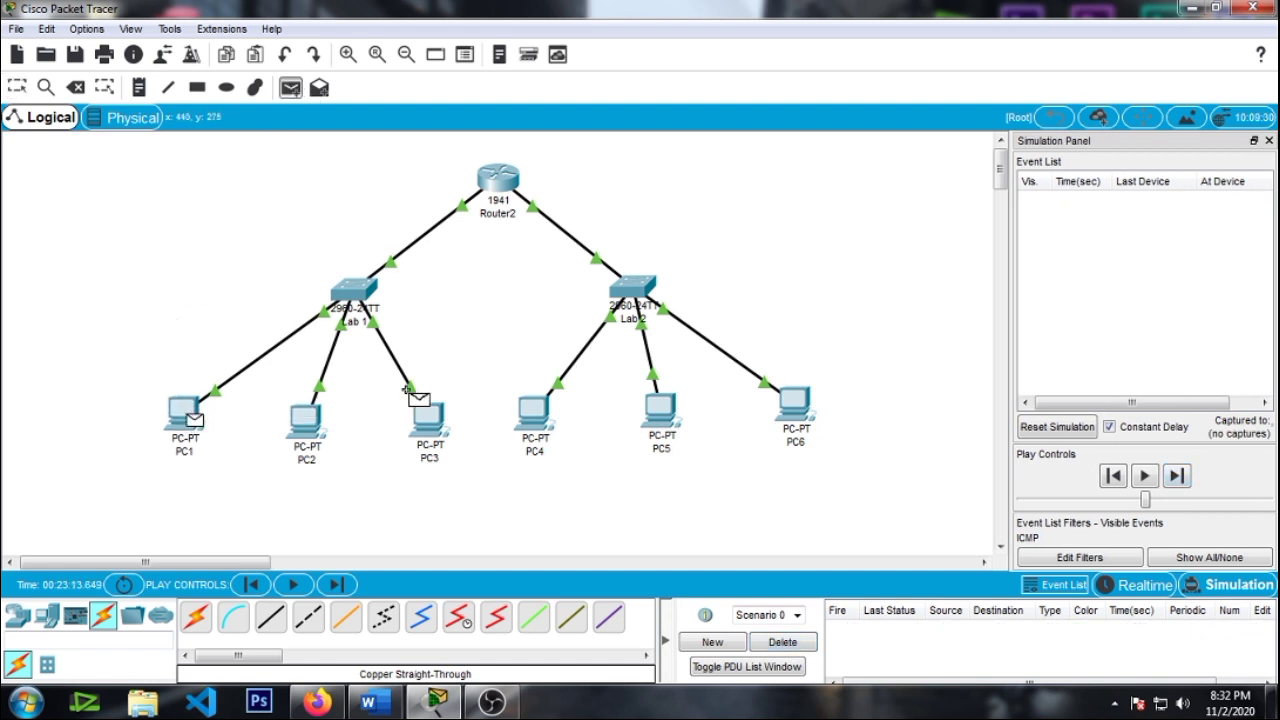
click(540, 425)
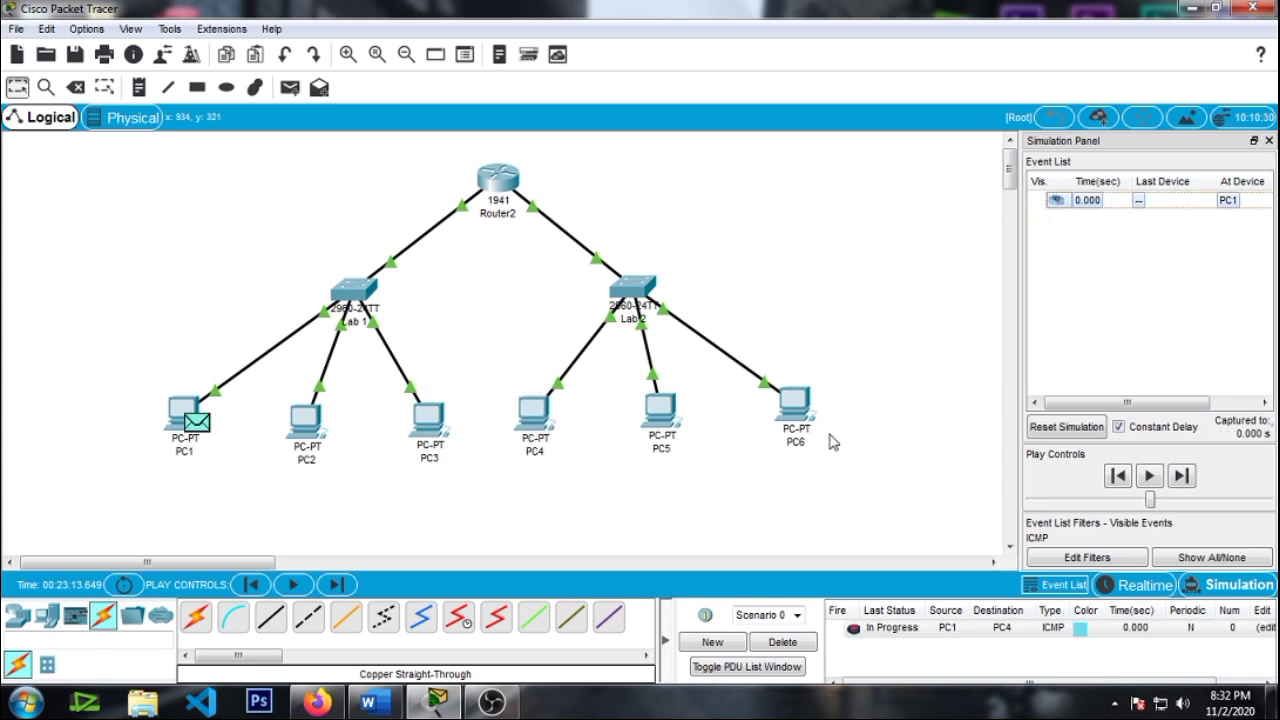
Step: Step the simulation forward event by event until the ICMP packet reaches PC4 and its reply returns to PC1
click(1181, 476)
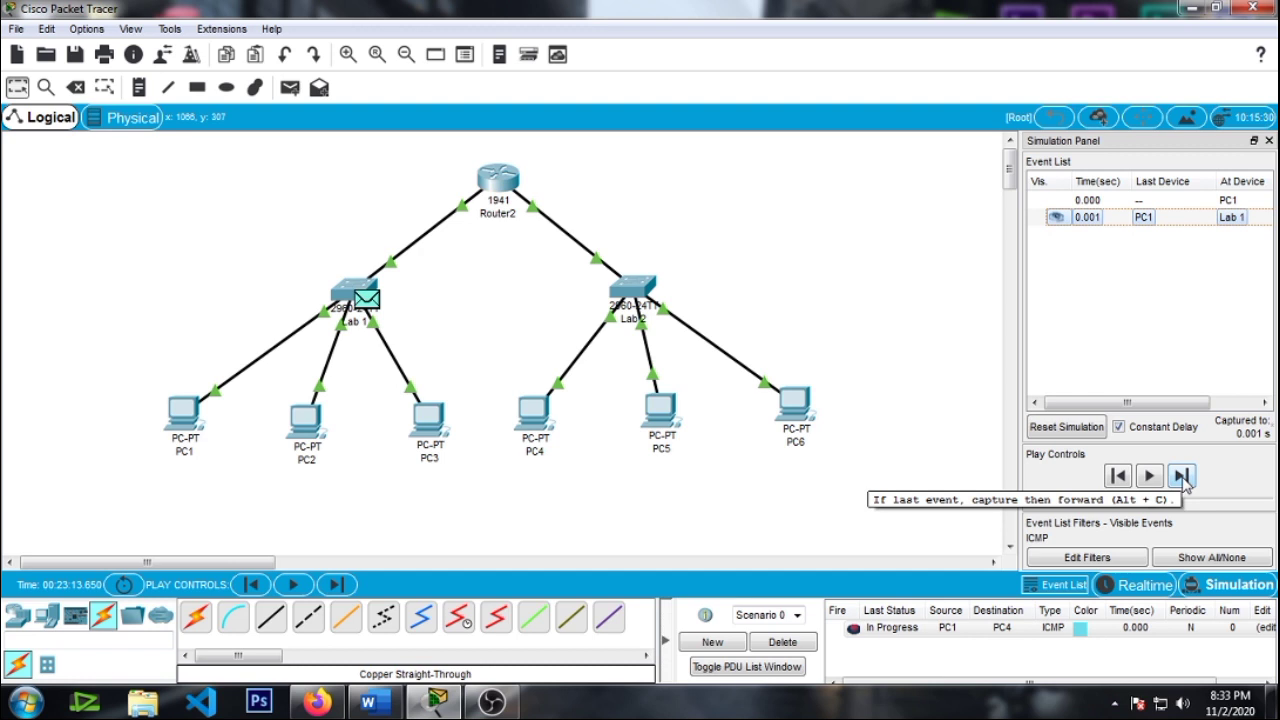
click(1181, 477)
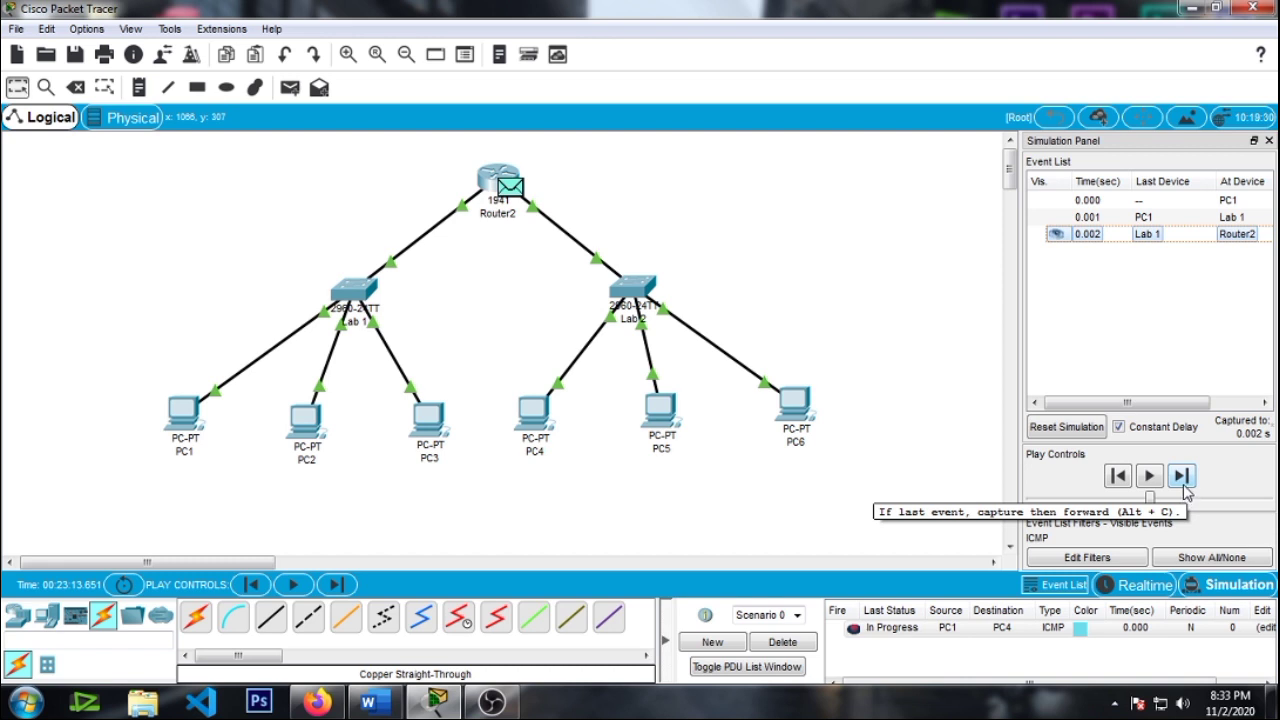
click(1182, 478)
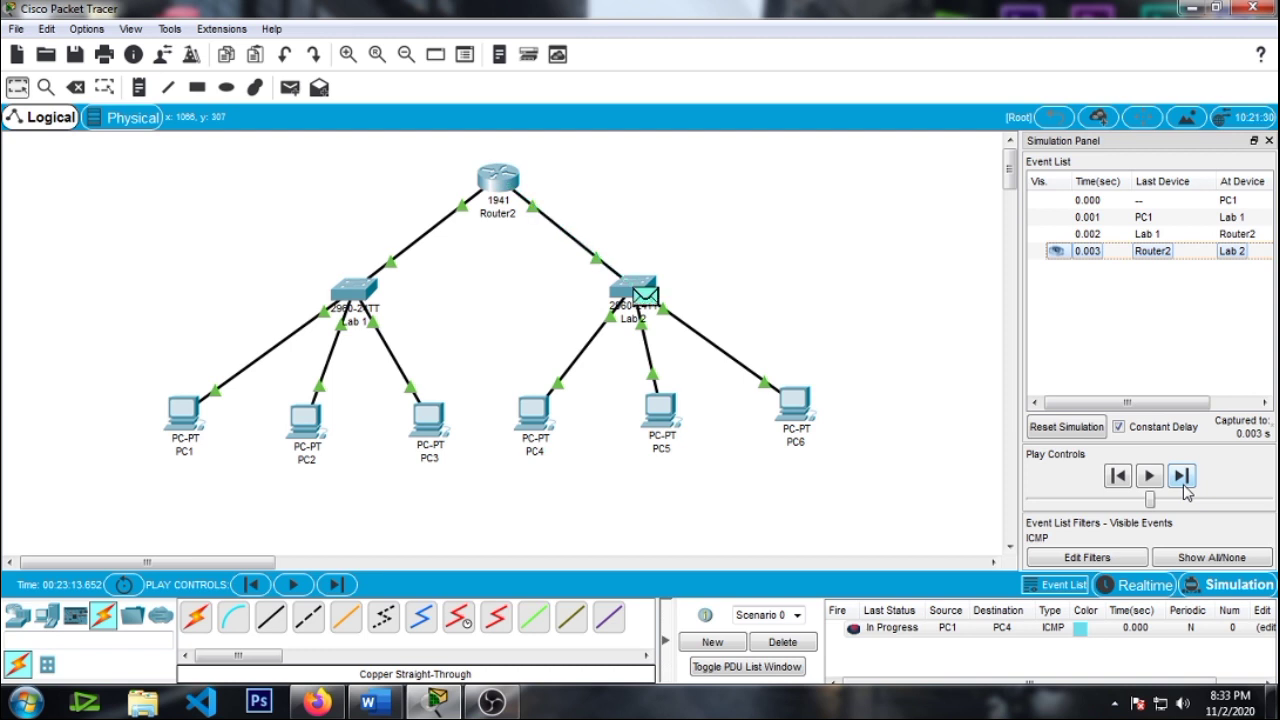
click(1184, 488)
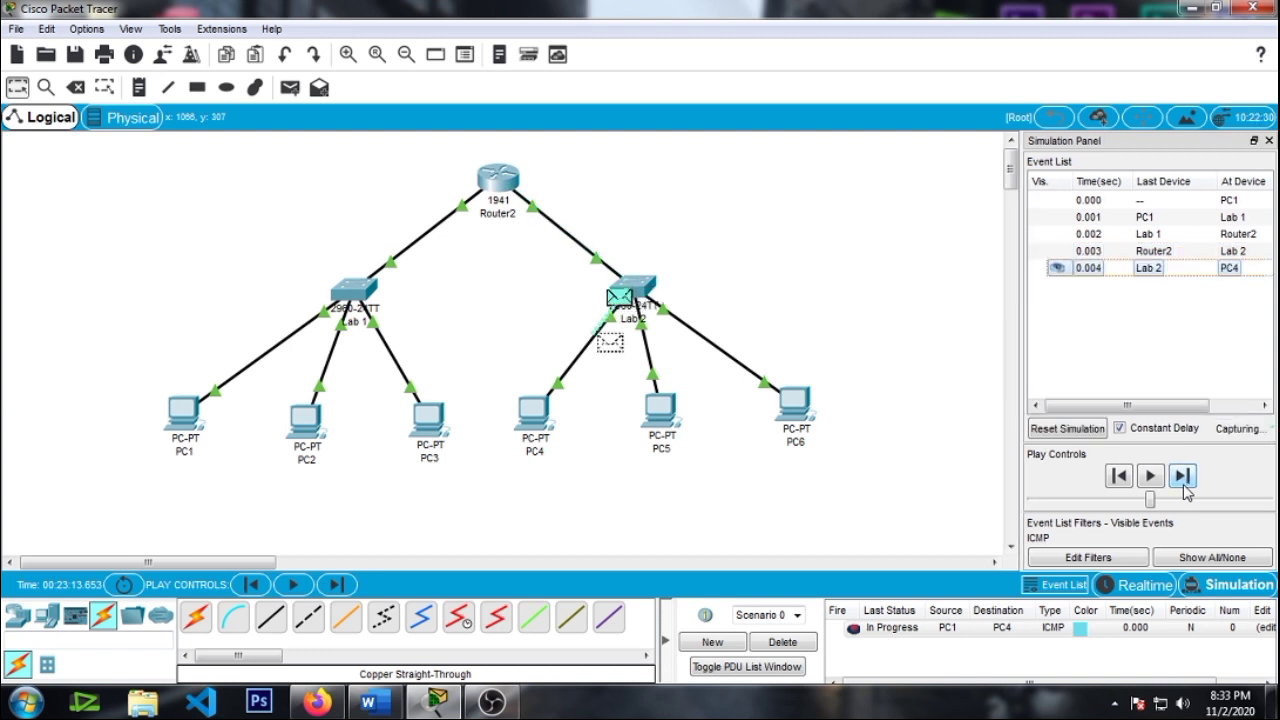
click(1184, 488)
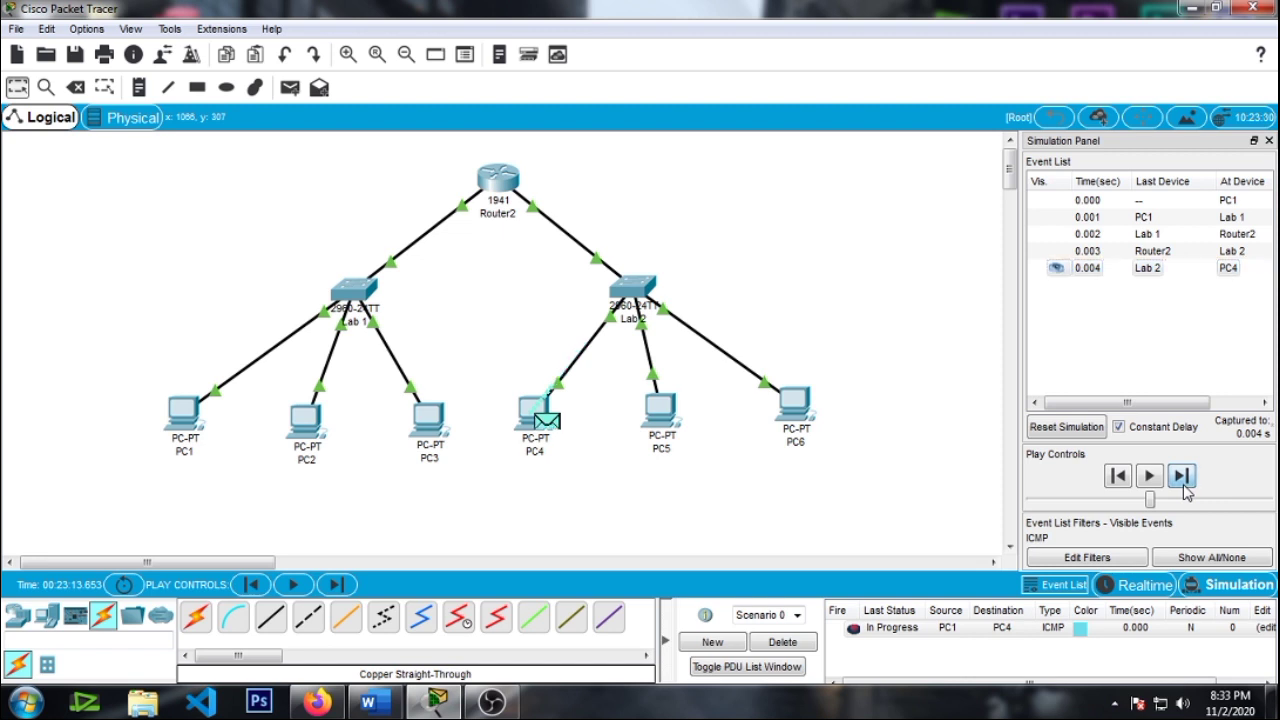
click(1184, 488)
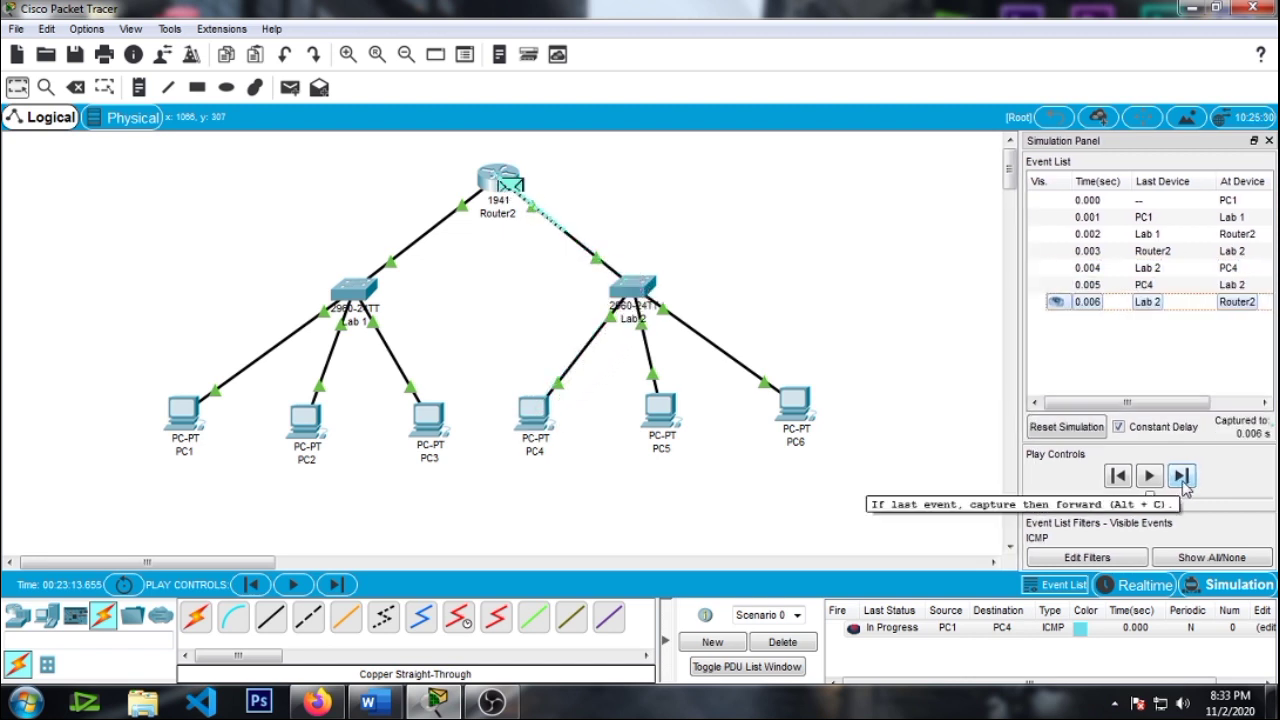
click(1184, 478)
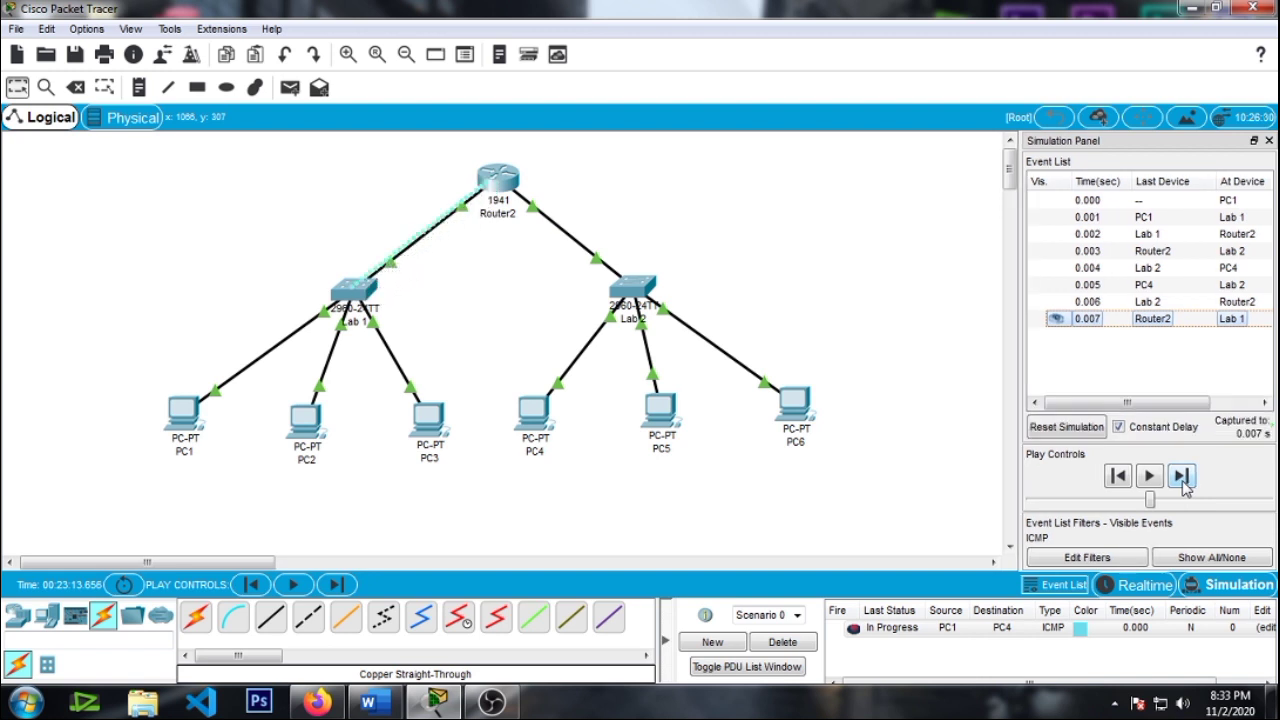
click(1183, 477)
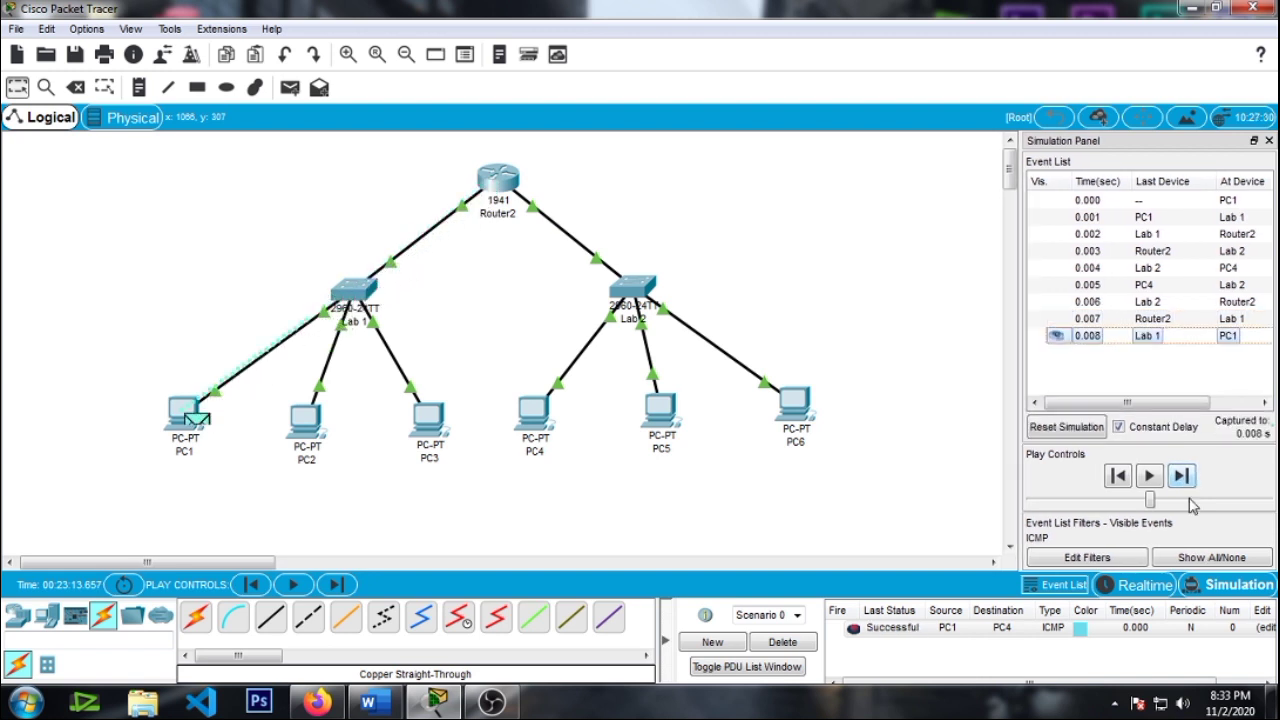
Step: Delete the current PDU scenario and add a simple PDU from PC2 to PC5
click(780, 645)
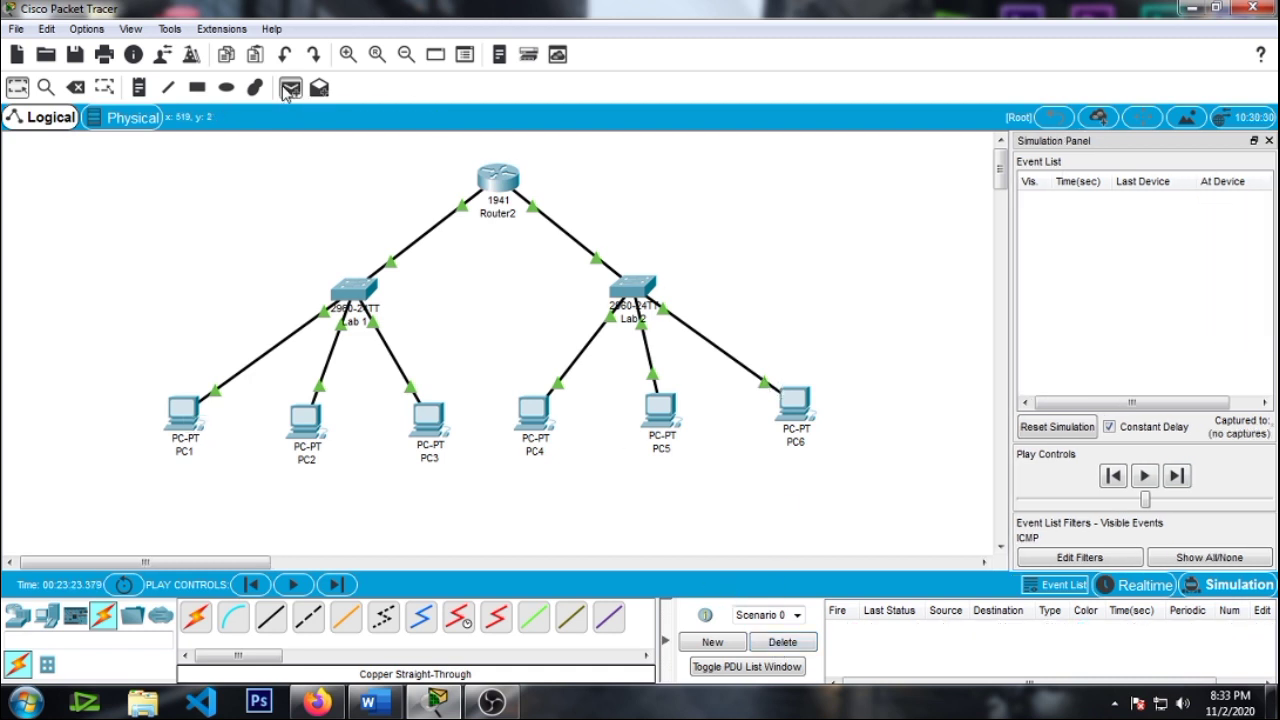
click(289, 89)
click(318, 421)
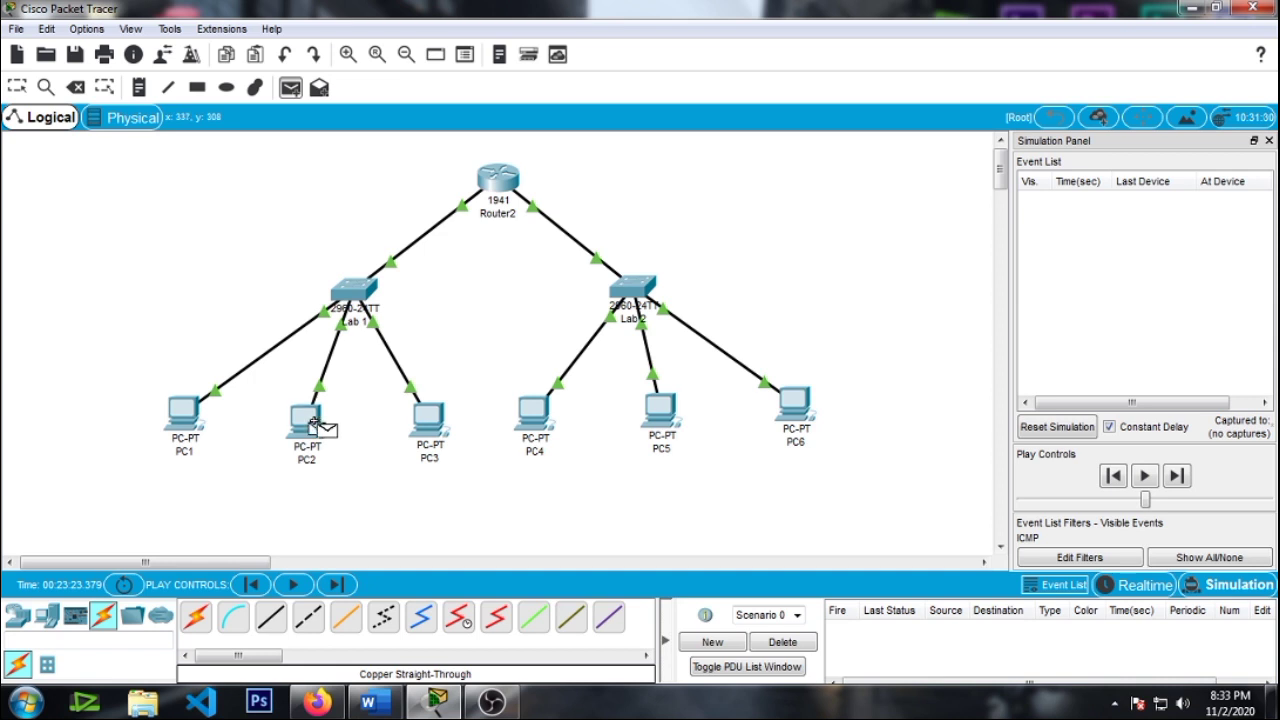
click(660, 413)
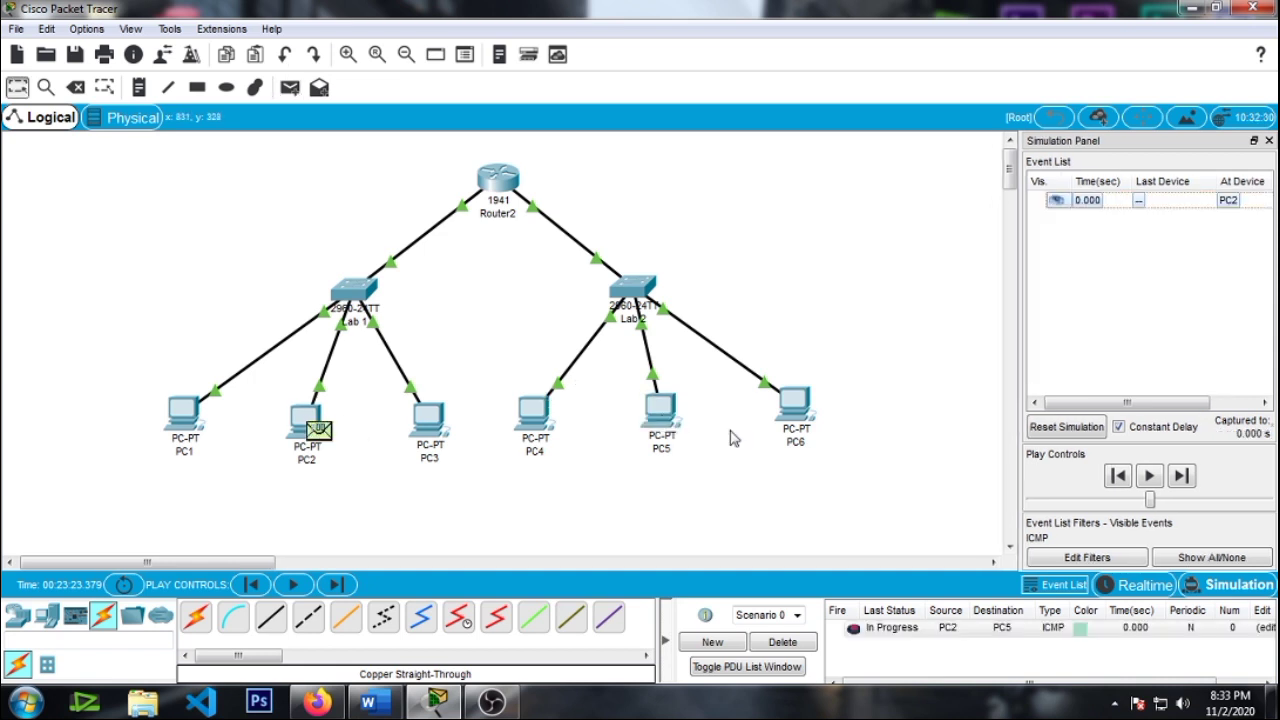
Step: Step the simulation forward event by event to follow the ICMP packet from PC2 towards PC5 through Router2
click(1181, 477)
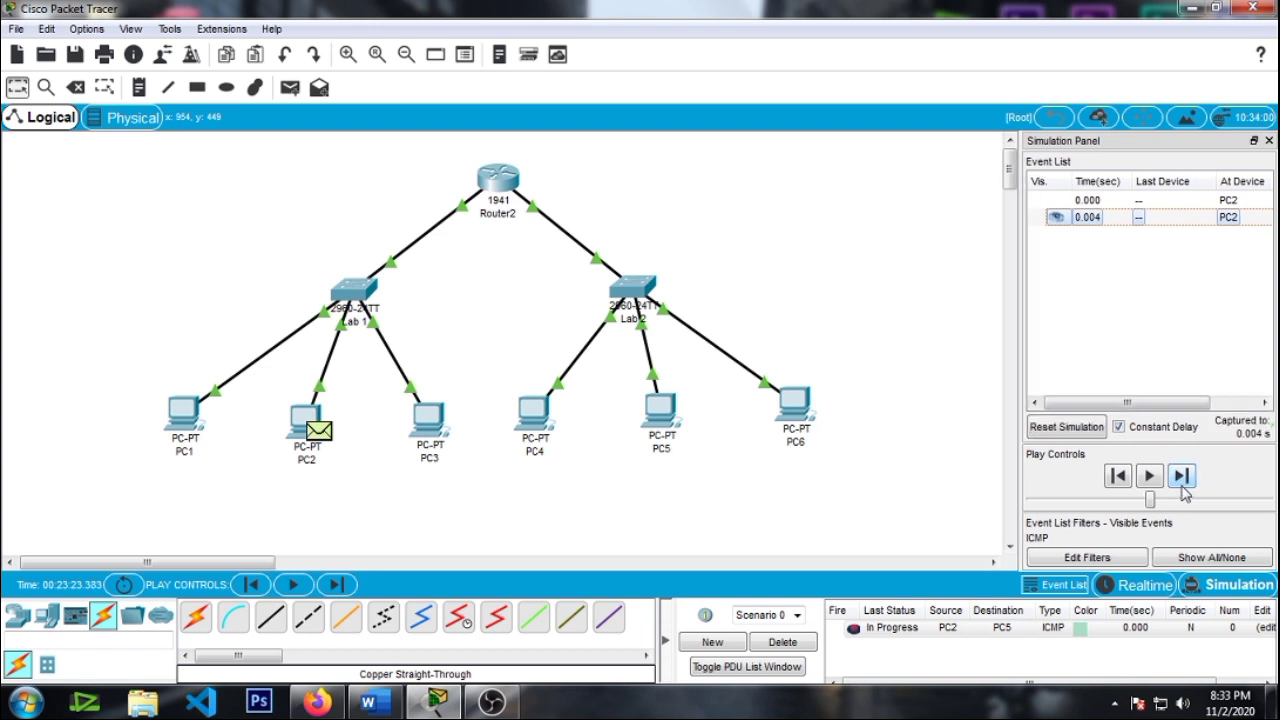
click(1181, 477)
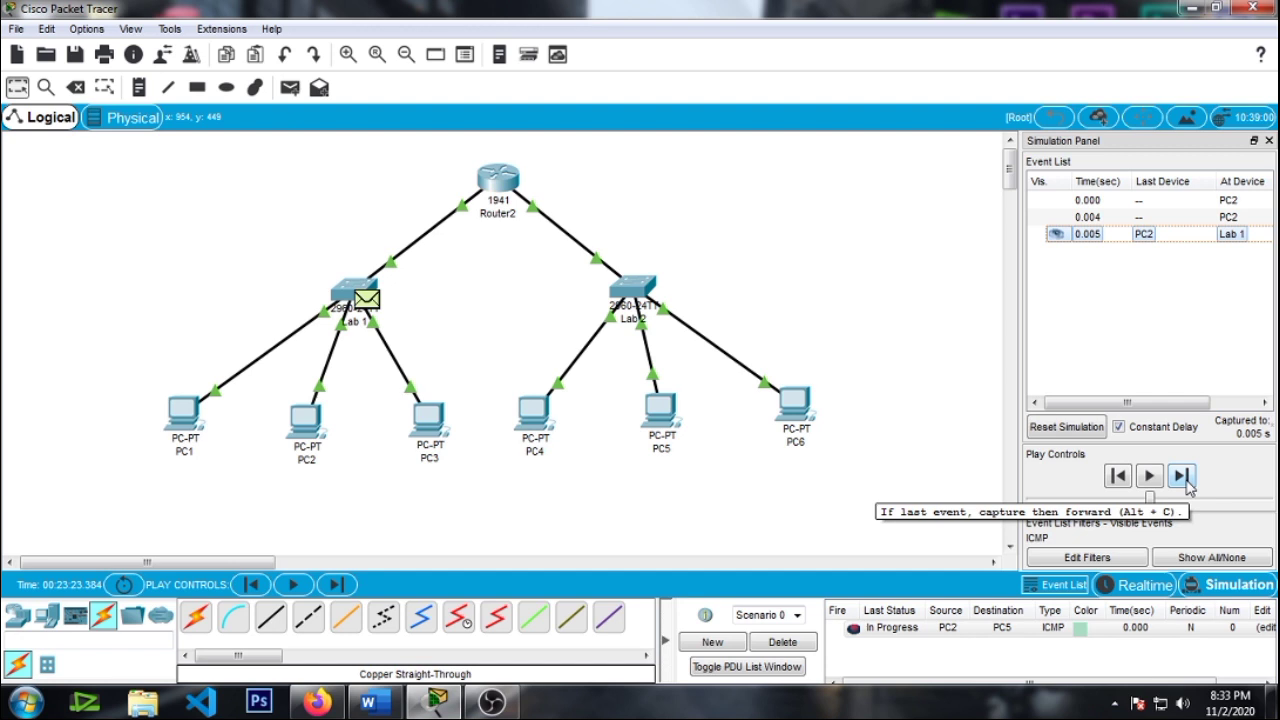
click(1186, 483)
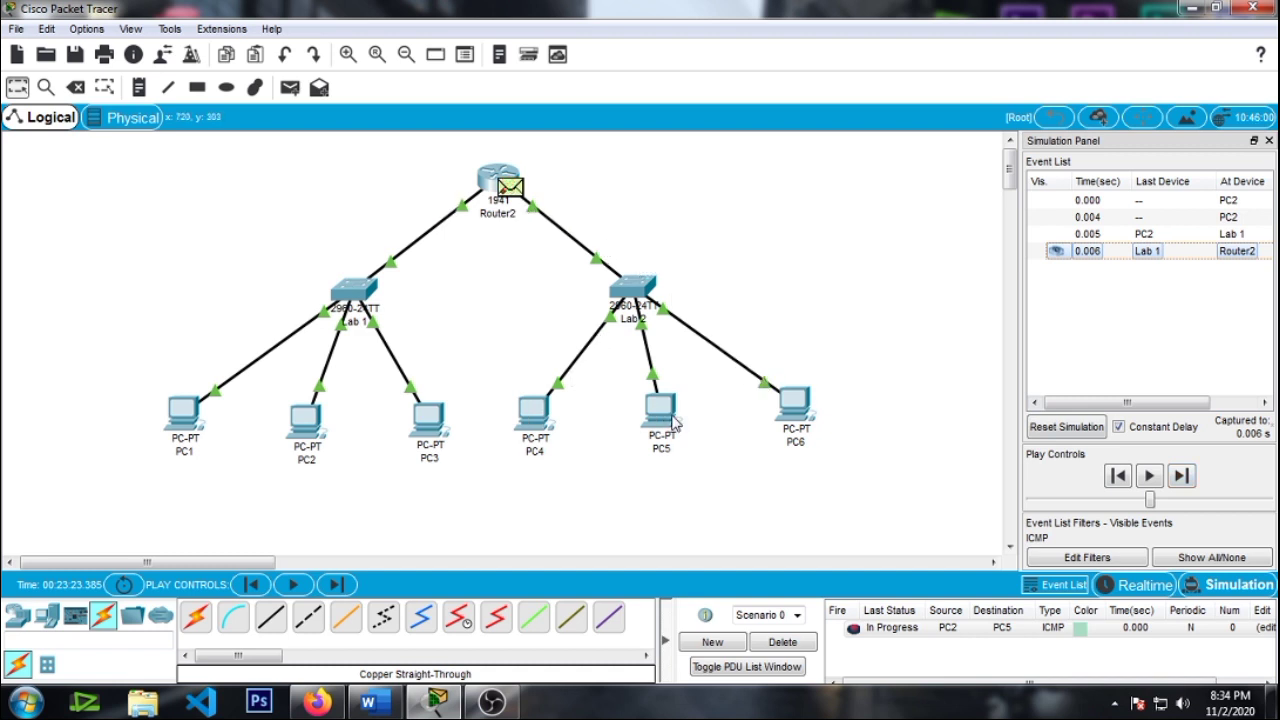
mouse_move(668, 420)
click(1179, 477)
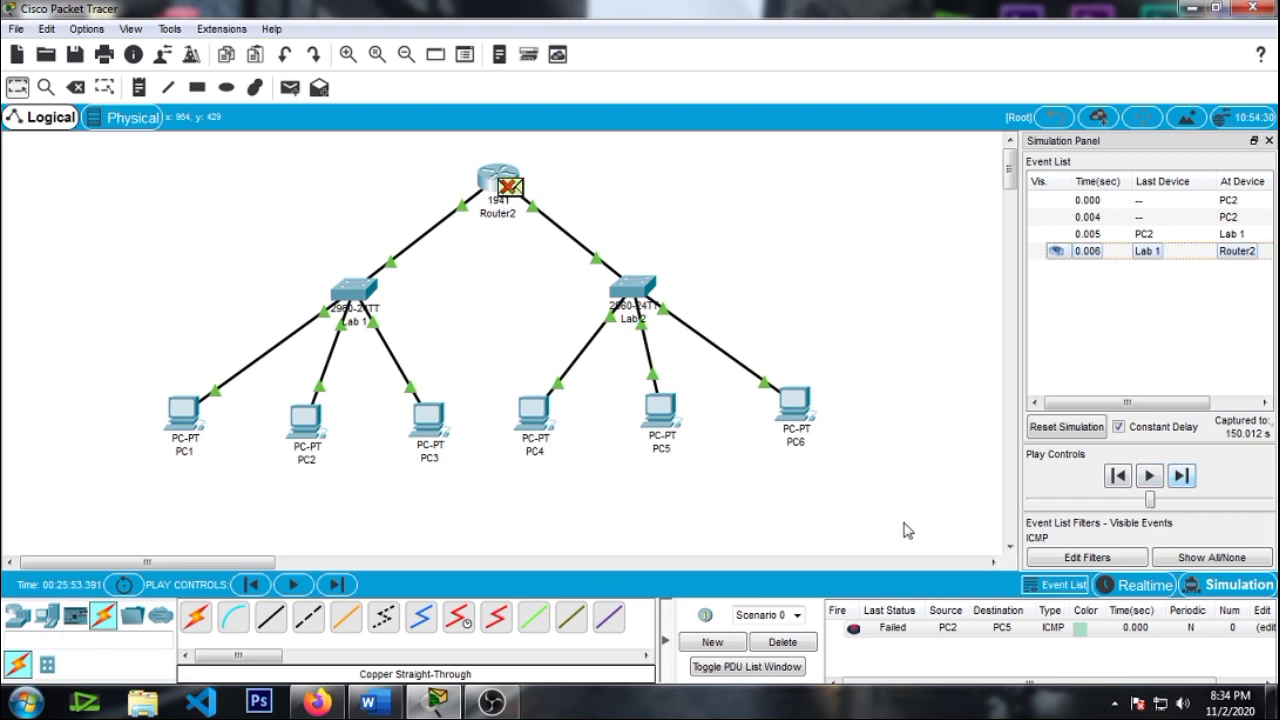
Step: Delete the PC2-to-PC5 PDU scenario and add a simple PDU from PC3 to PC6
click(785, 643)
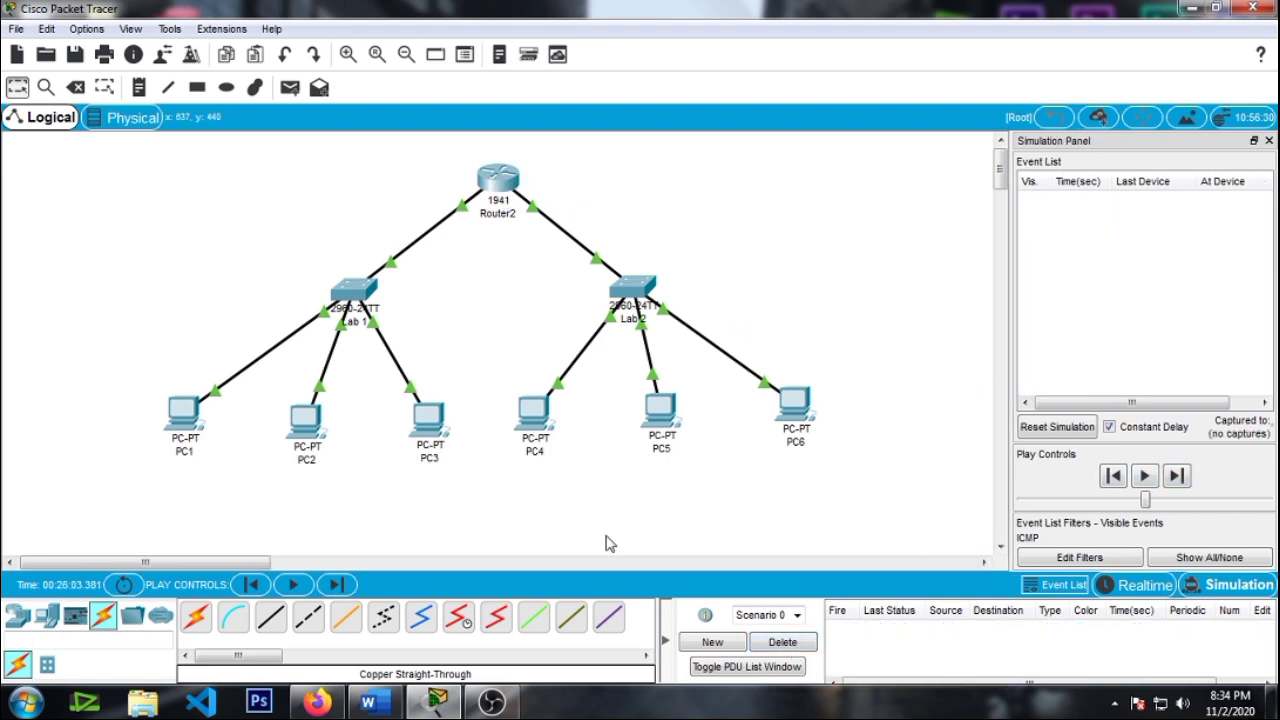
click(290, 90)
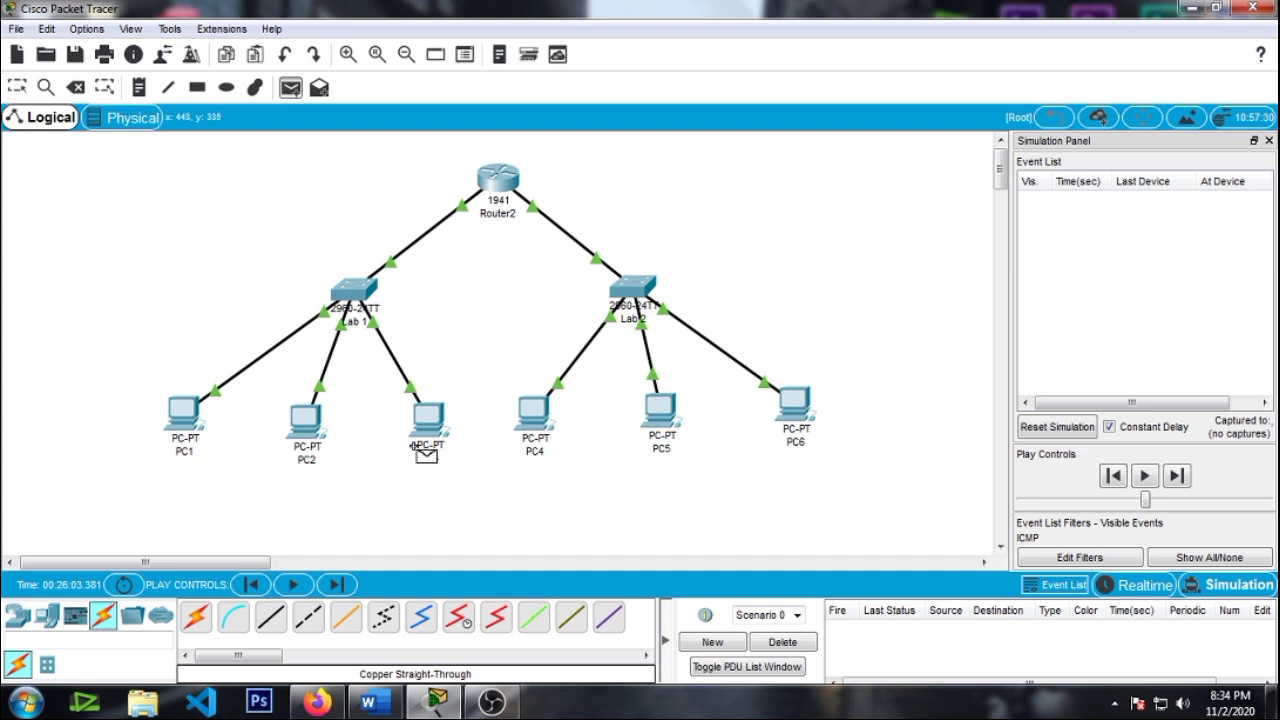
click(437, 428)
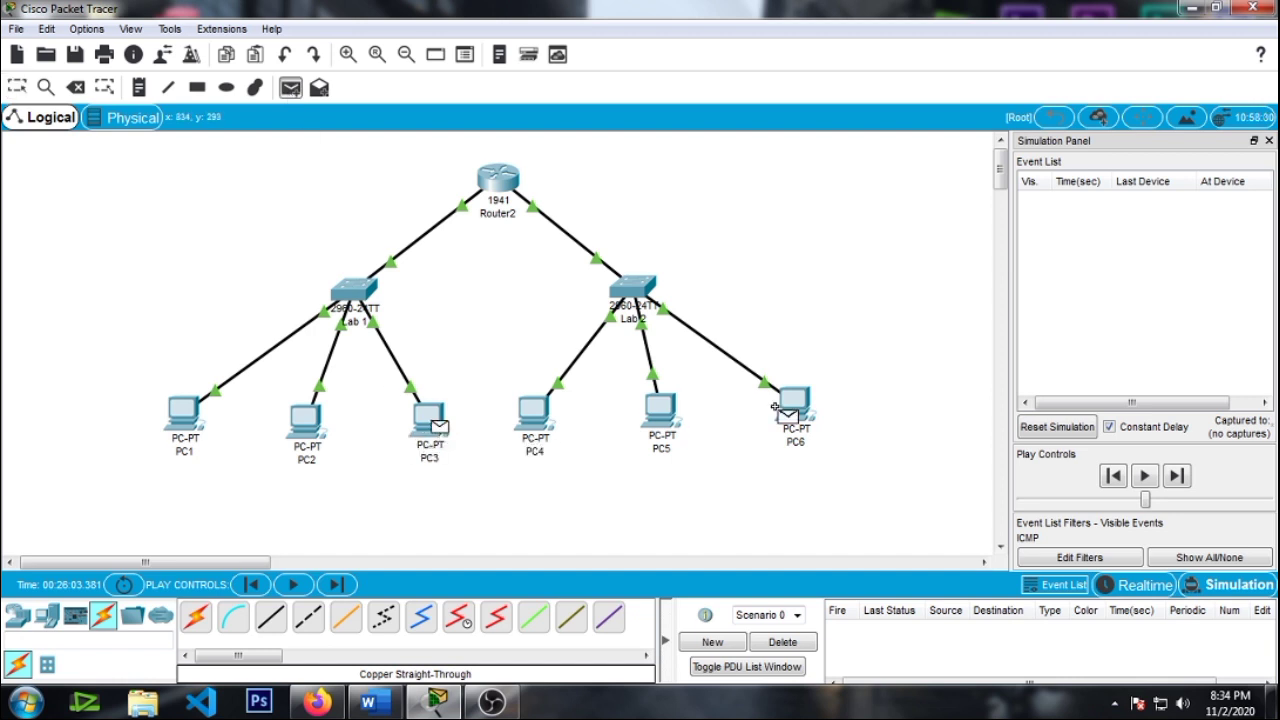
click(797, 418)
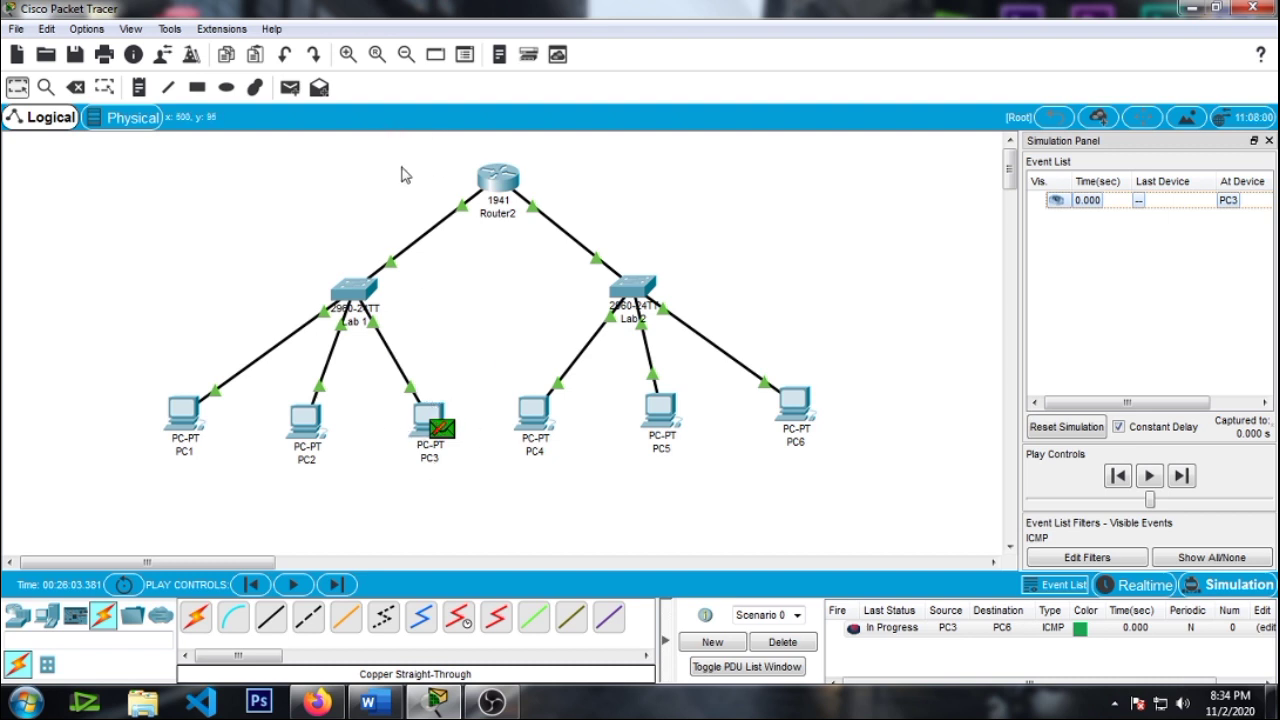
Step: Delete the PC3-to-PC6 PDU scenario and add a simple PDU from PC3 to PC1
click(884, 630)
click(801, 647)
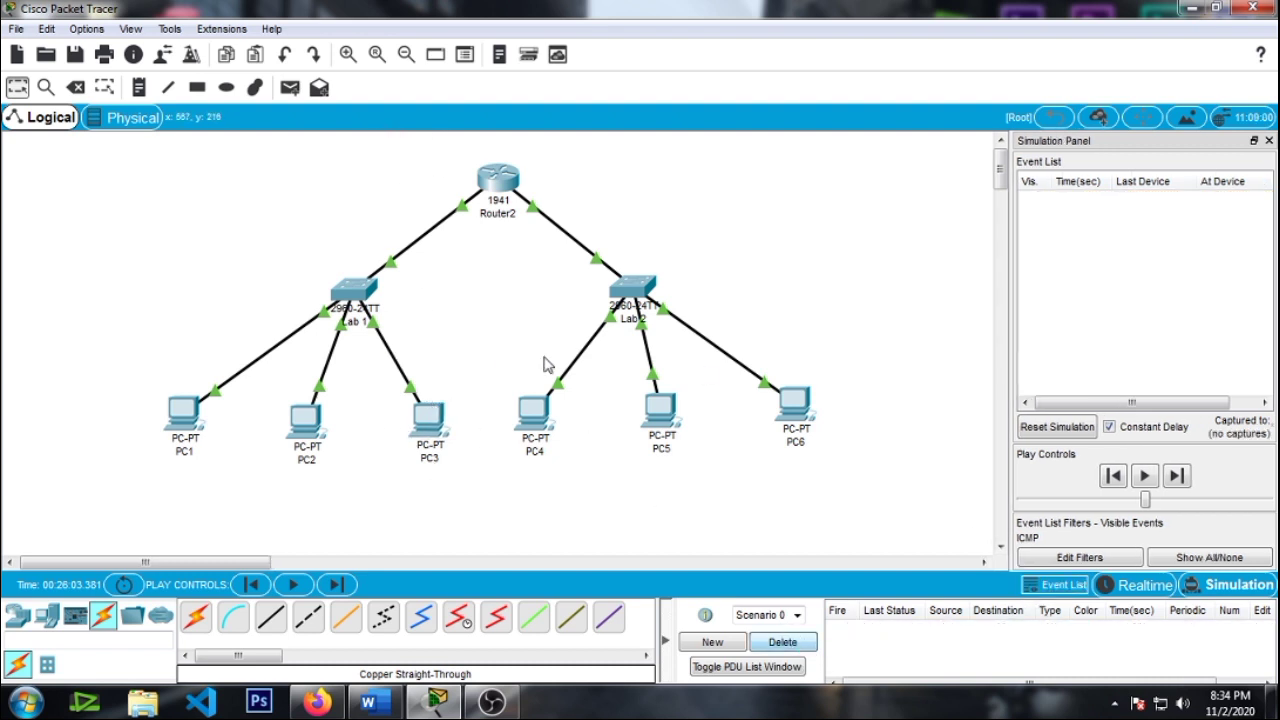
click(290, 87)
click(428, 418)
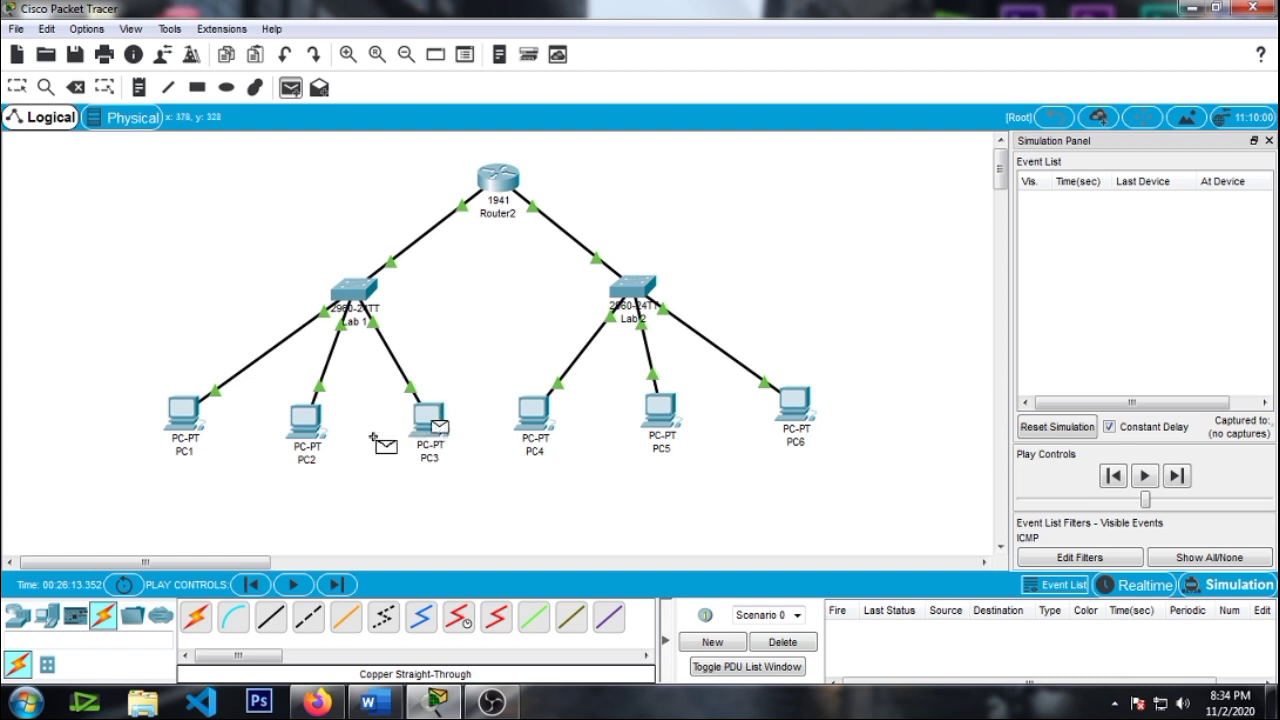
click(185, 412)
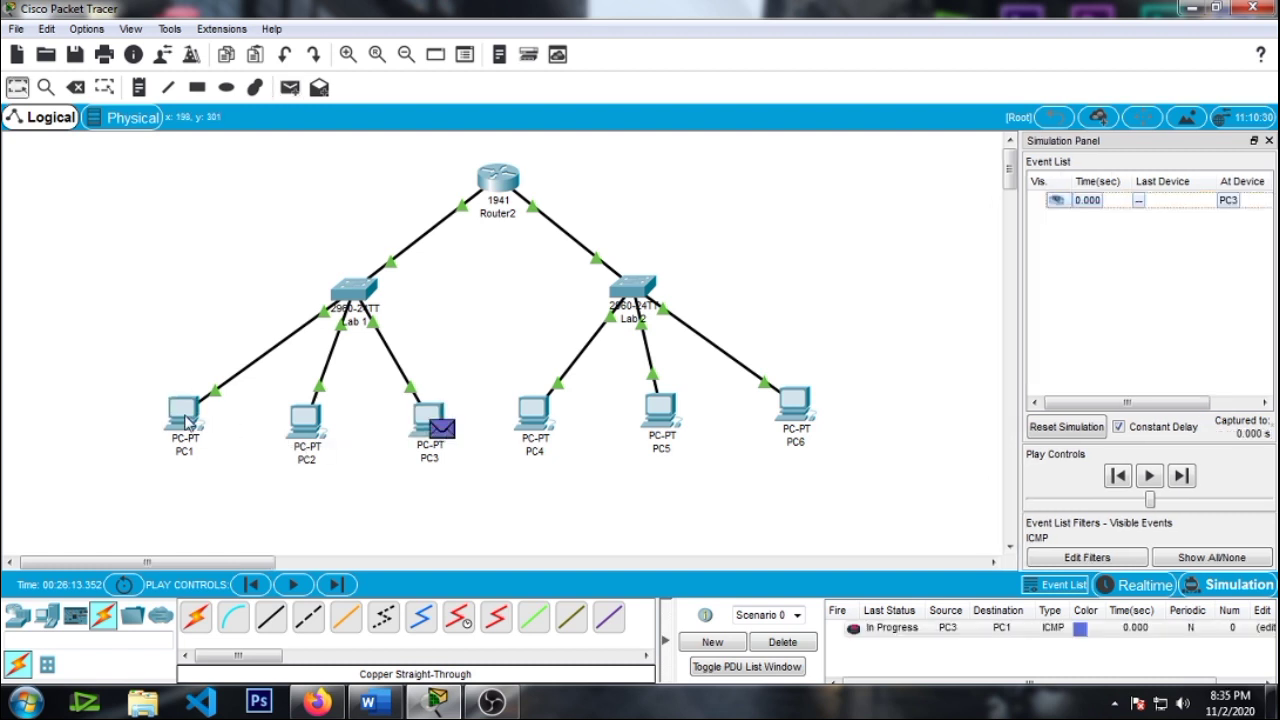
Step: Step the simulation forward until PC1's ICMP reply returns to PC3, and delete the PDU scenario
click(1181, 476)
click(1181, 476)
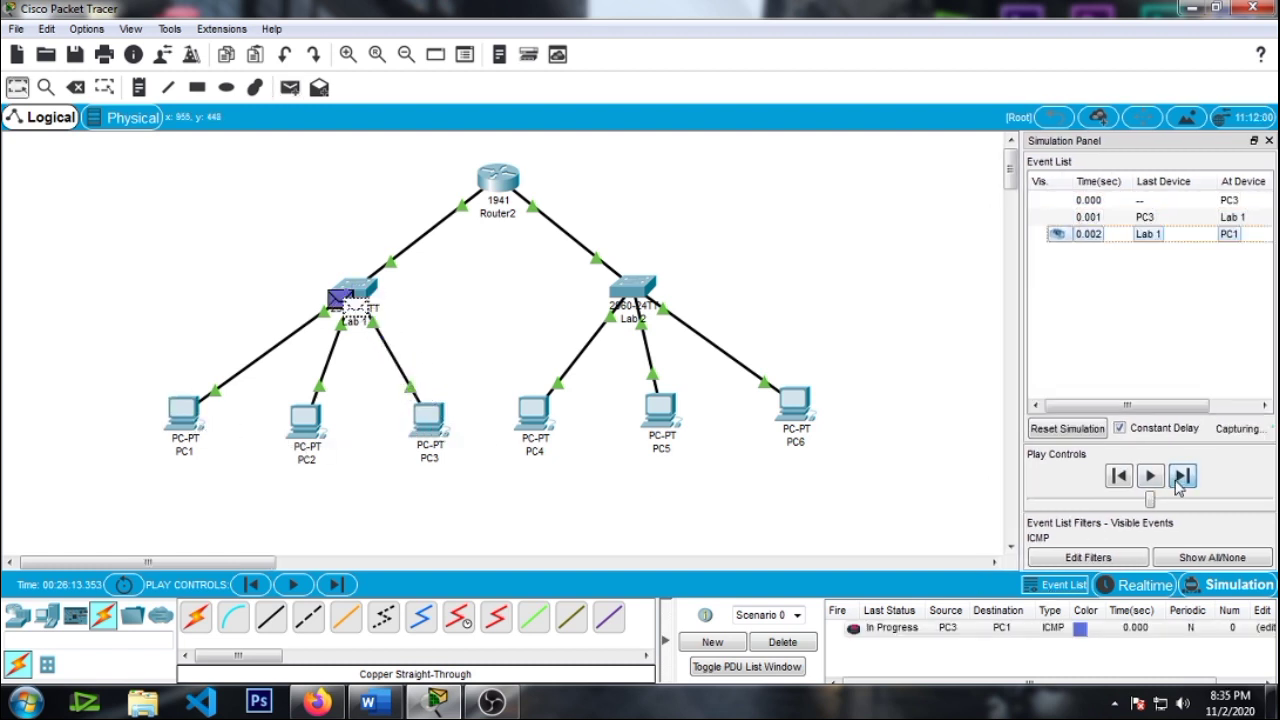
click(1181, 476)
click(1181, 476)
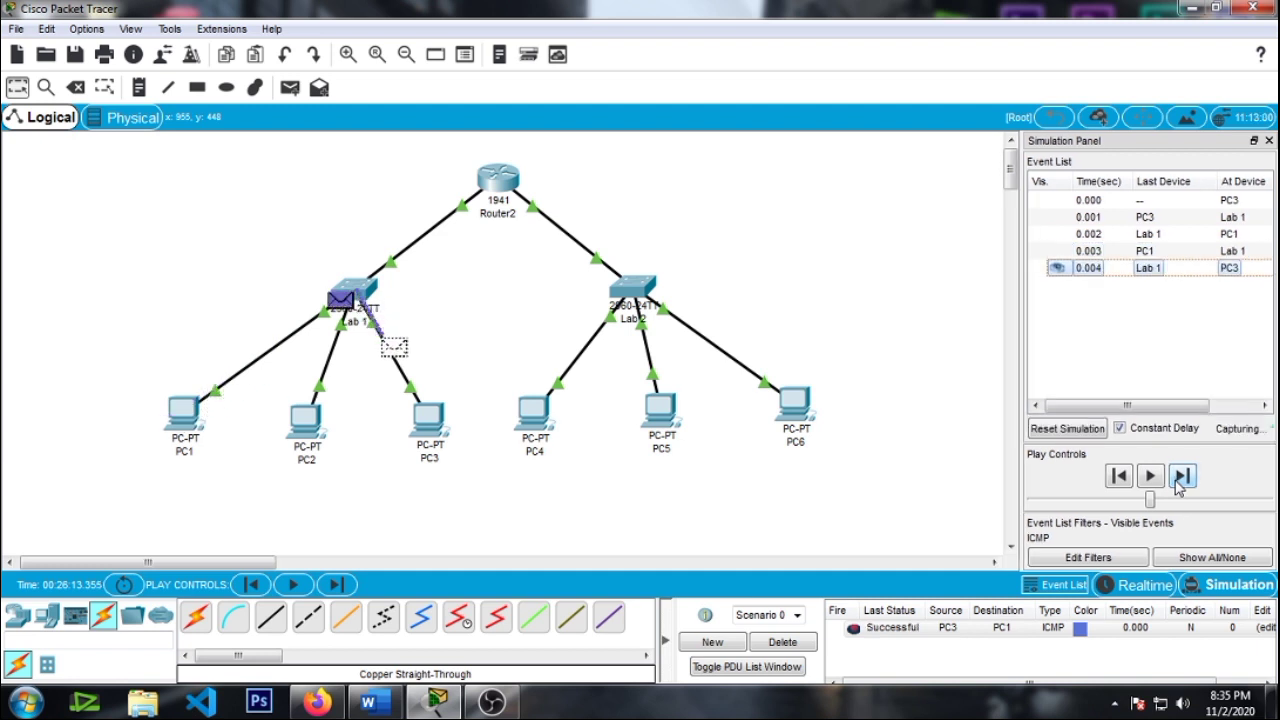
click(795, 645)
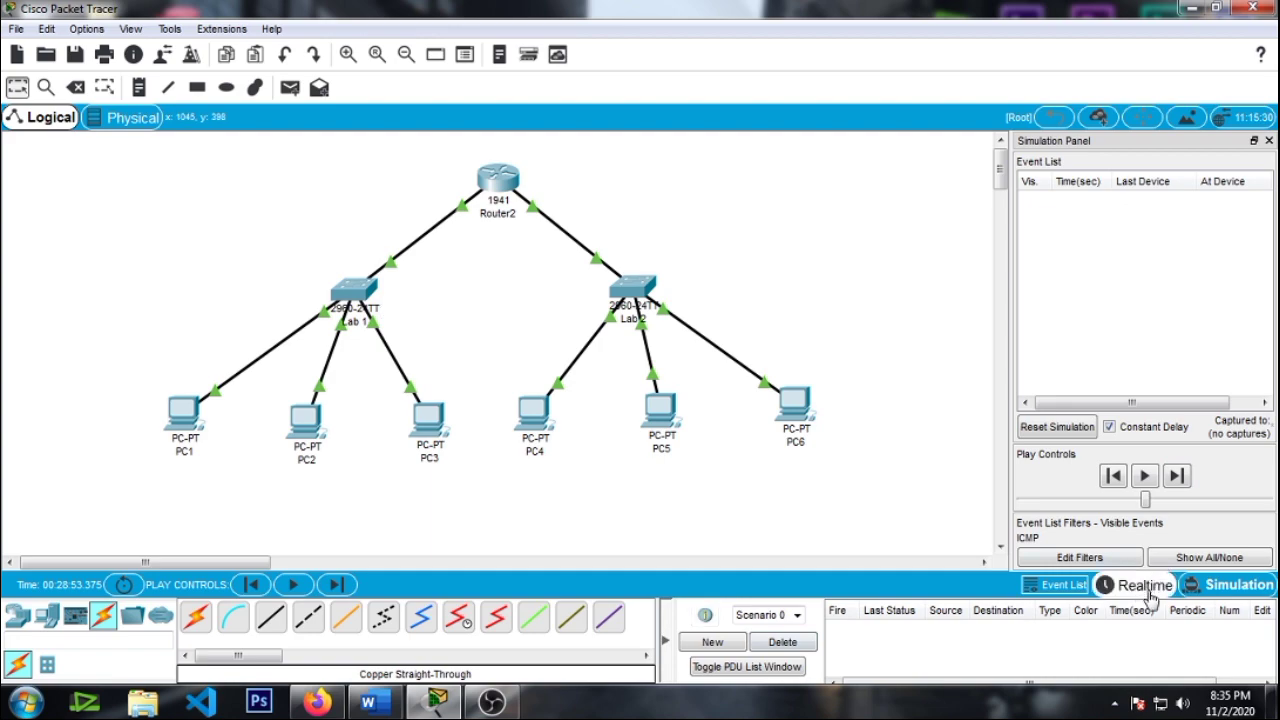
Step: Switch to Firefox and examine the tracing instructions in the Subnetting video on the SUBNETTING IPv4 page at full screen
click(333, 705)
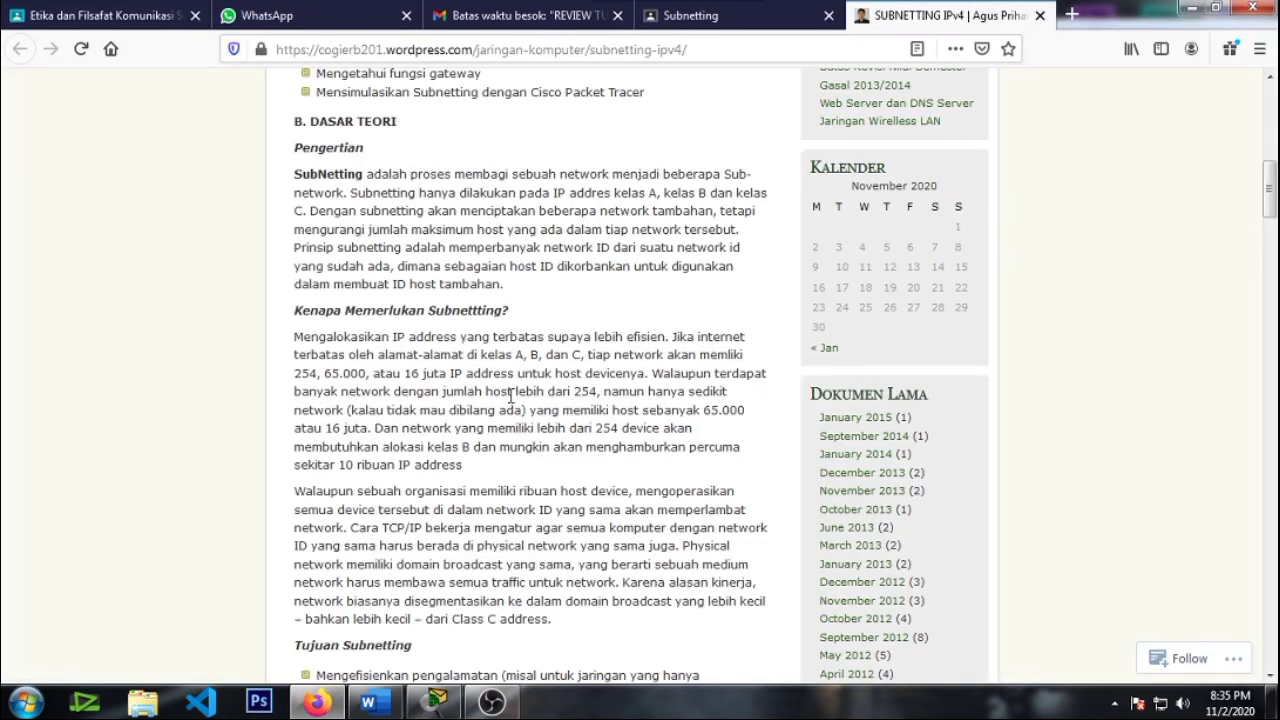
scroll(533, 432, up, 5)
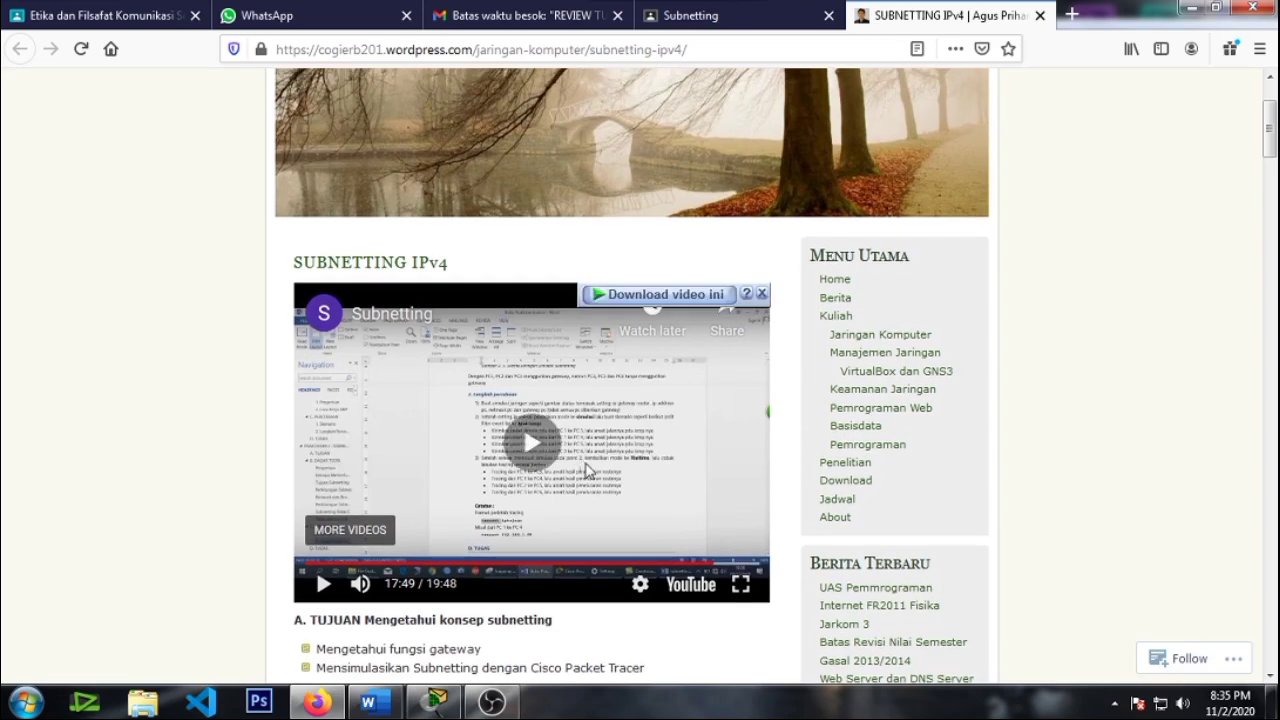
click(585, 468)
click(741, 583)
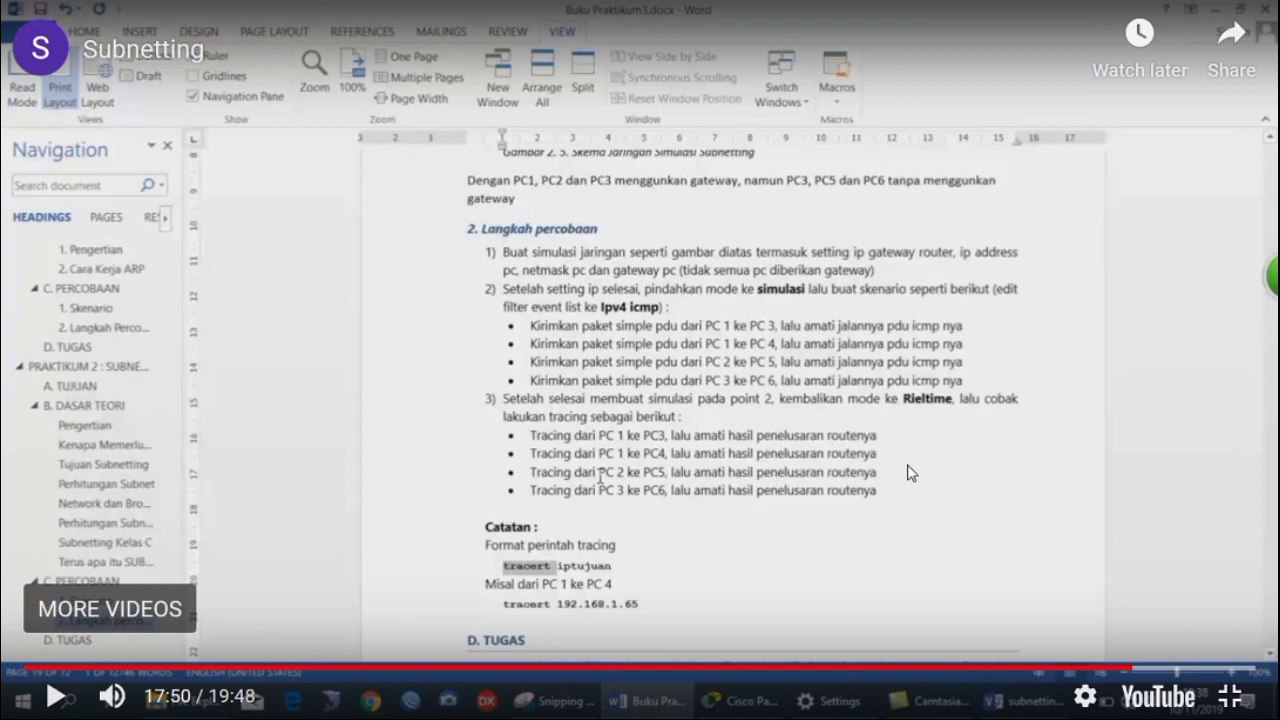
key(Escape)
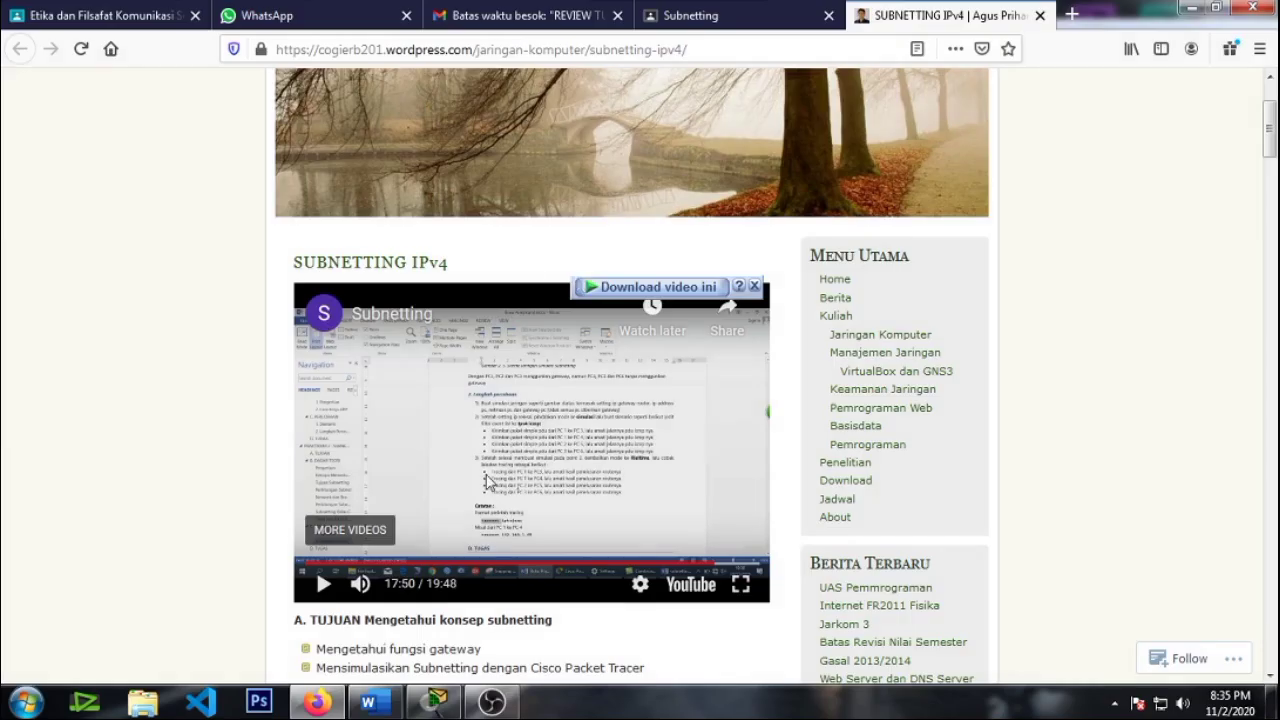
Step: Return to Cisco Packet Tracer and switch the network from simulation to Realtime mode
key(alt+Tab)
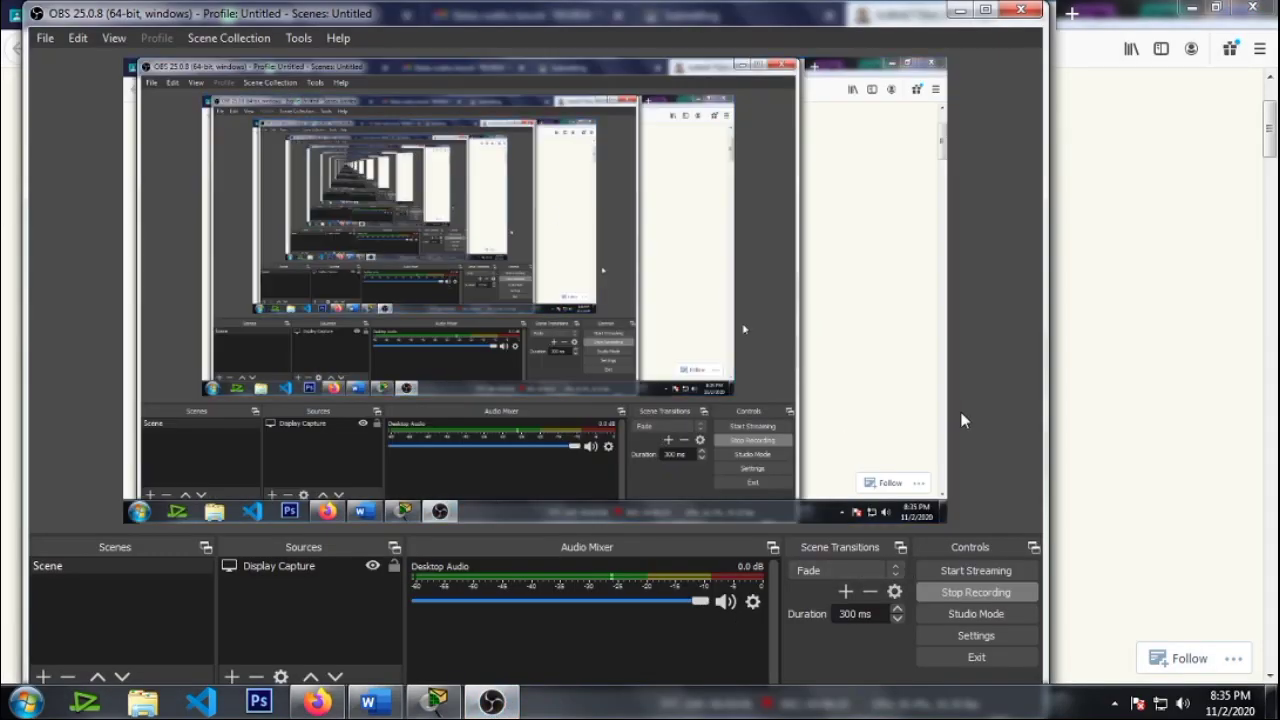
click(1086, 425)
click(436, 702)
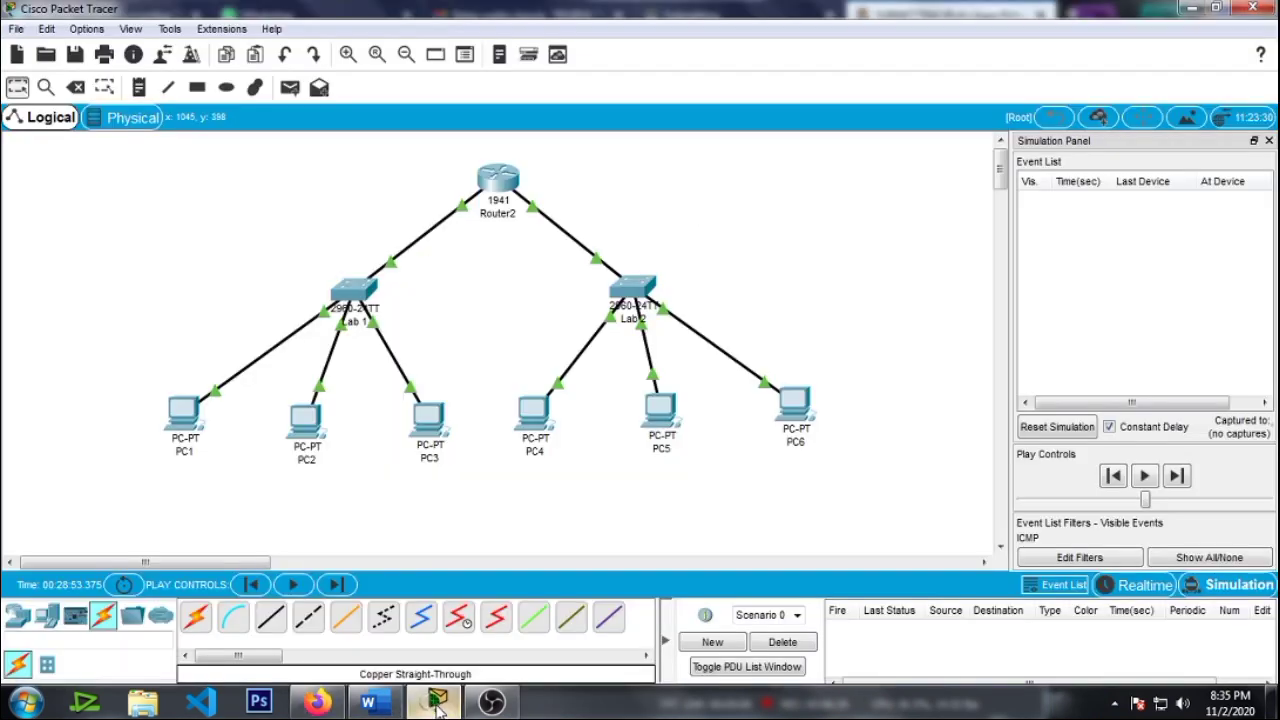
click(1168, 590)
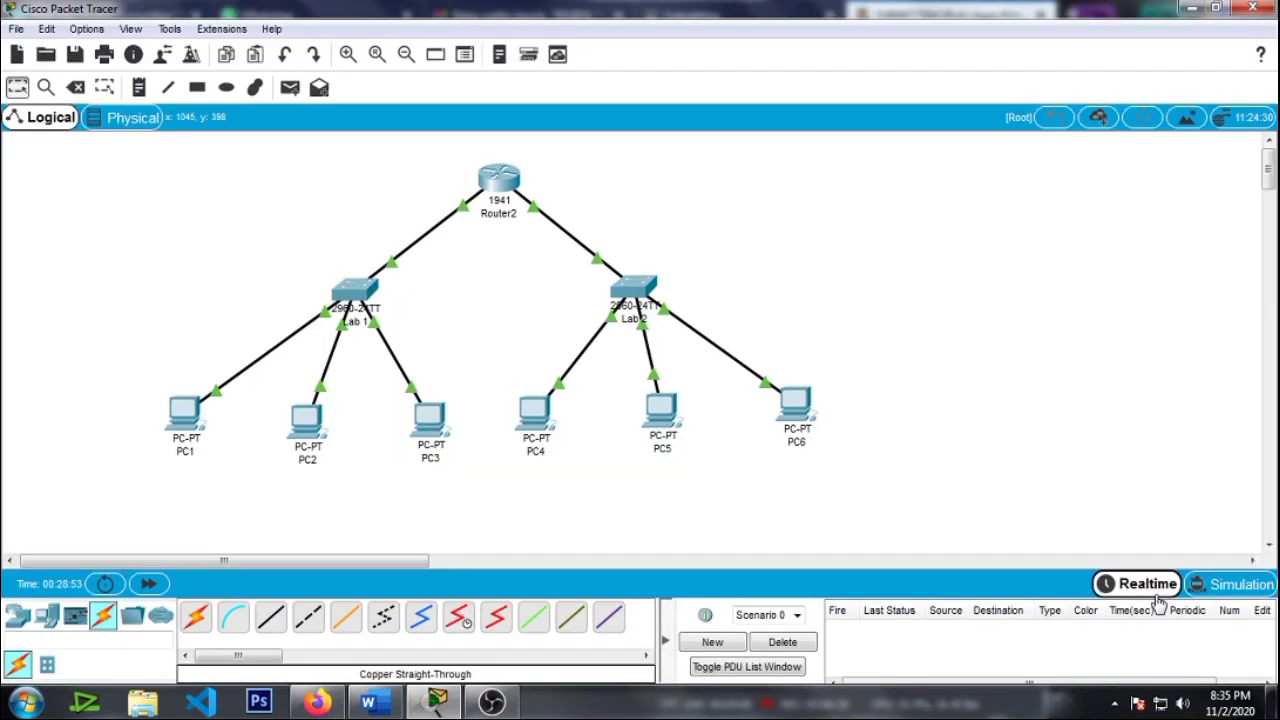
Step: Open PC1's Command Prompt and trace the route to 192.168.1.3 with tracert
click(182, 410)
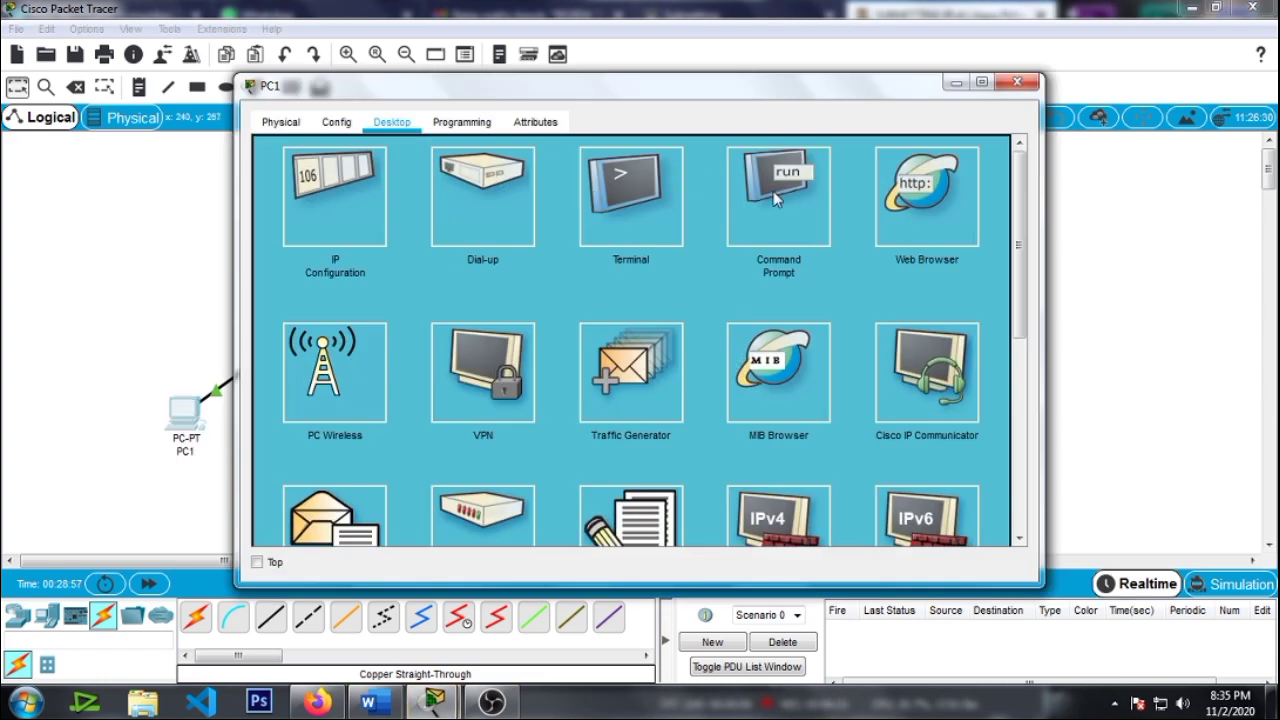
click(773, 191)
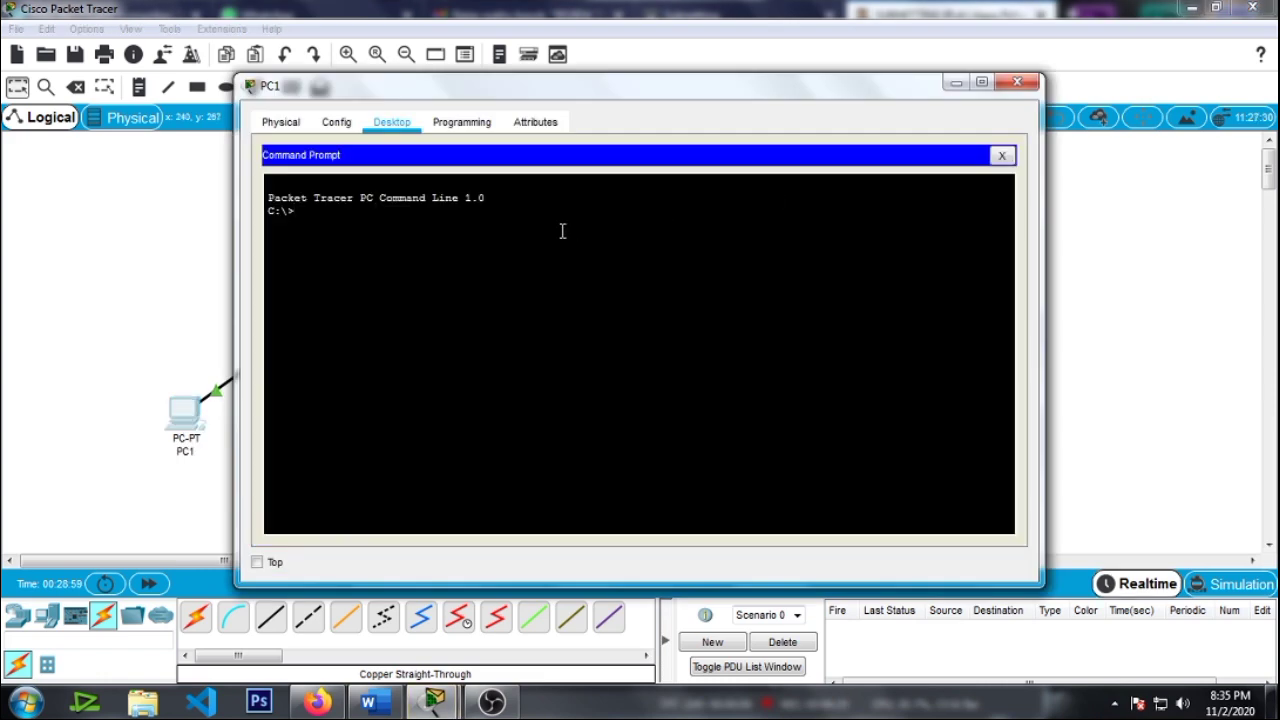
drag(647, 81, 892, 78)
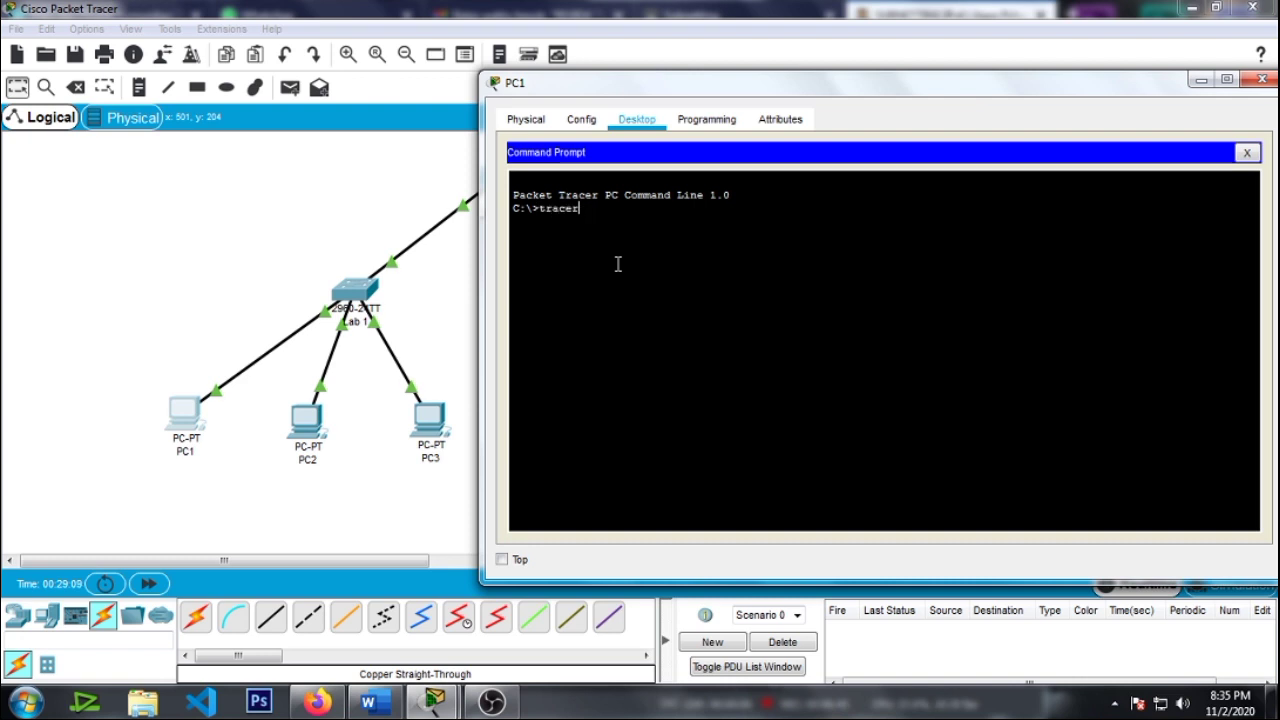
text(192.168.1.3)
key(Return)
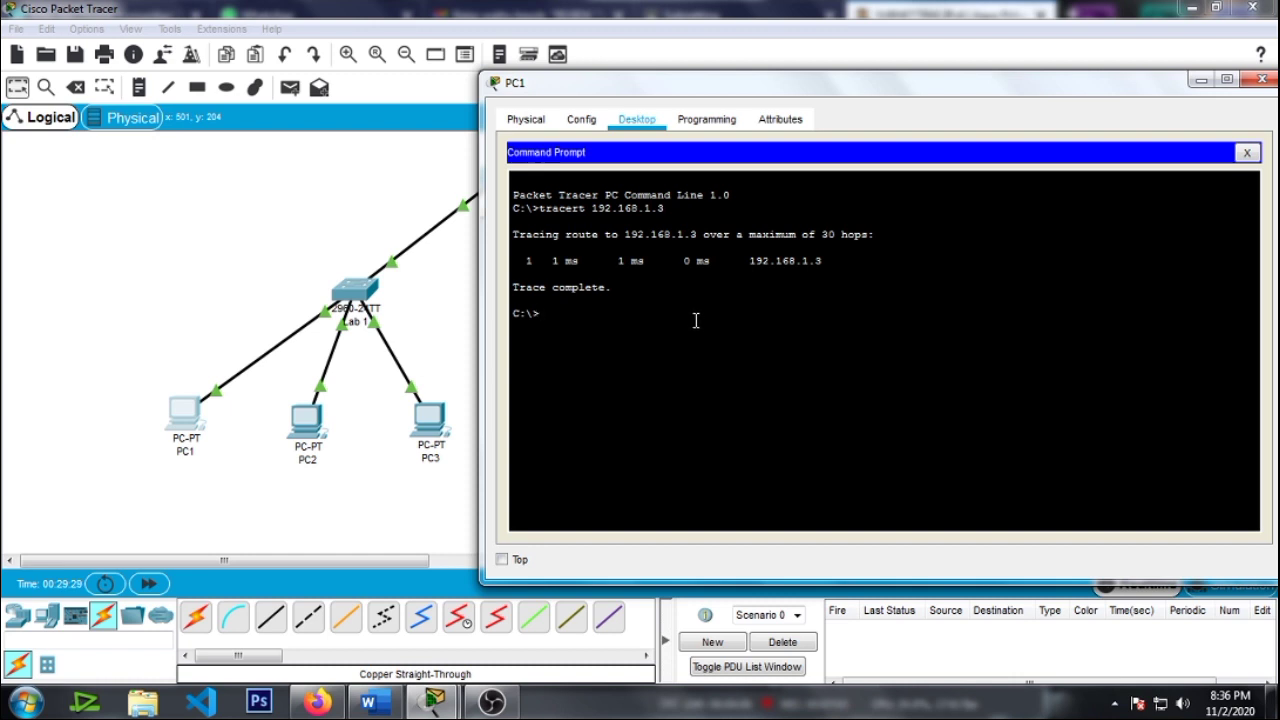
Step: Trace the route from PC1 to 192.168.1.65, examine the listed hops, and close PC1's window
text(tracert 192.168.1.65)
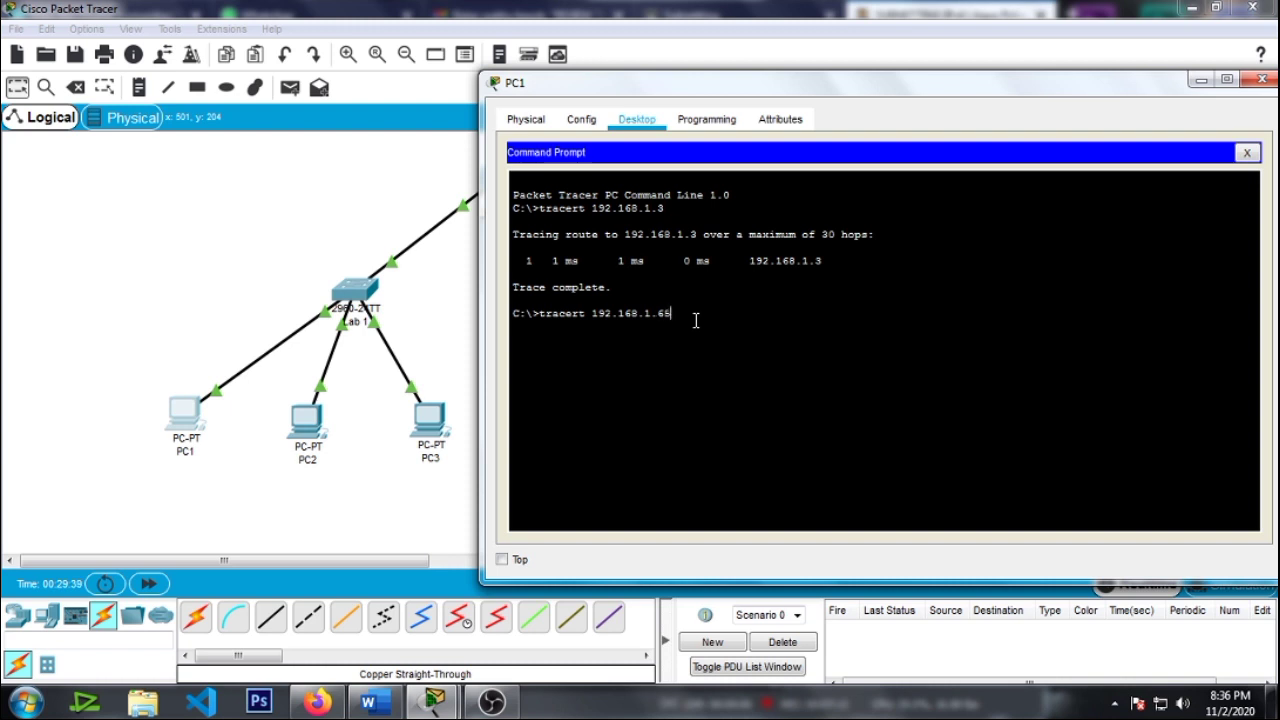
key(Return)
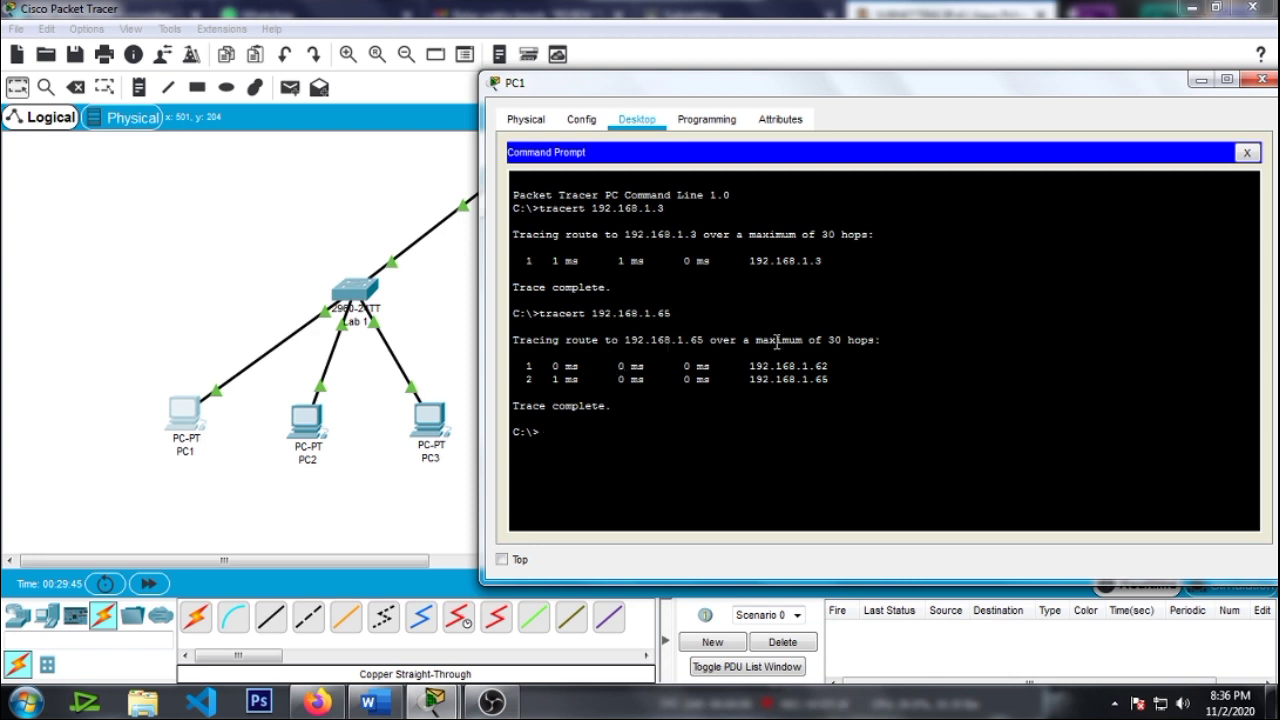
drag(837, 364, 740, 362)
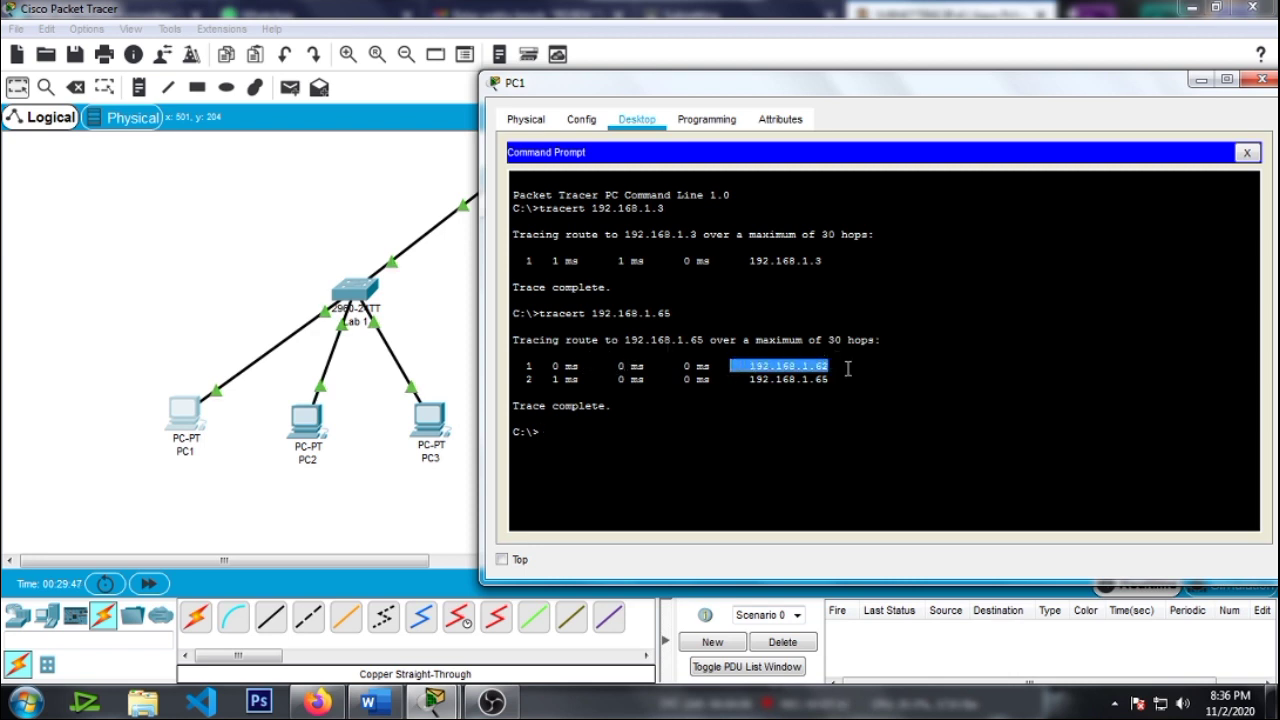
drag(848, 370, 514, 366)
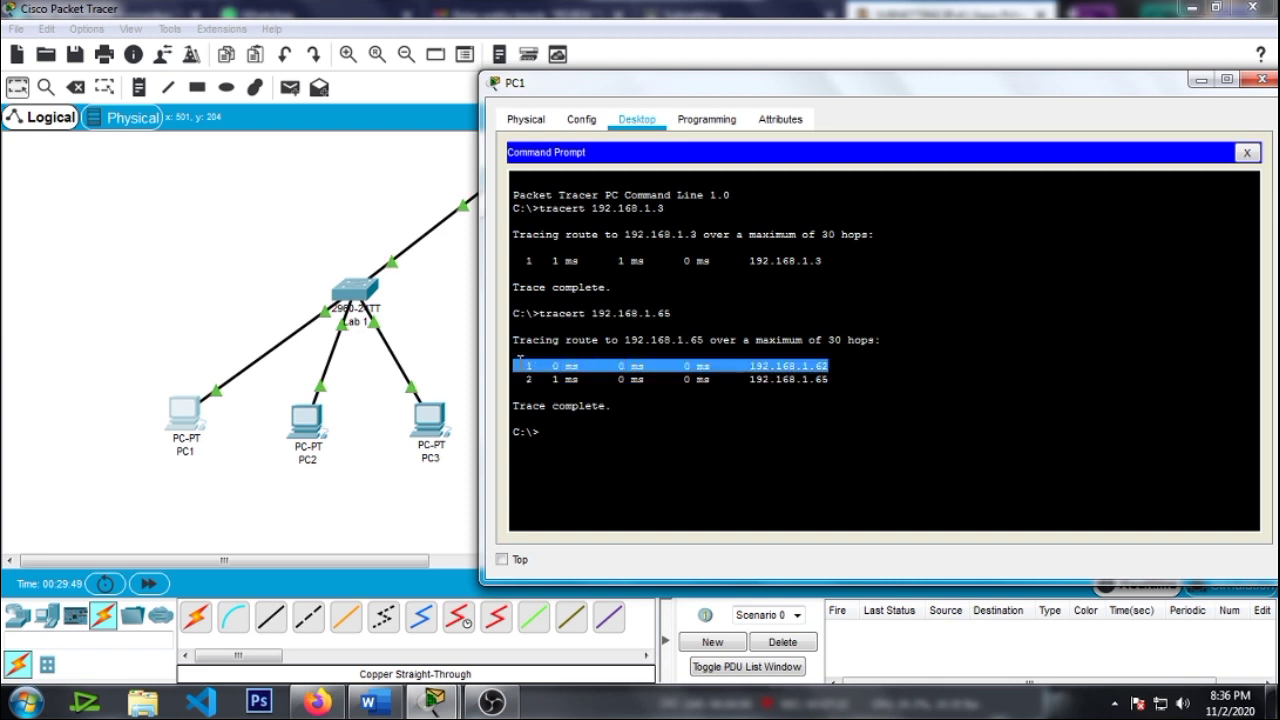
drag(910, 376, 501, 380)
click(855, 384)
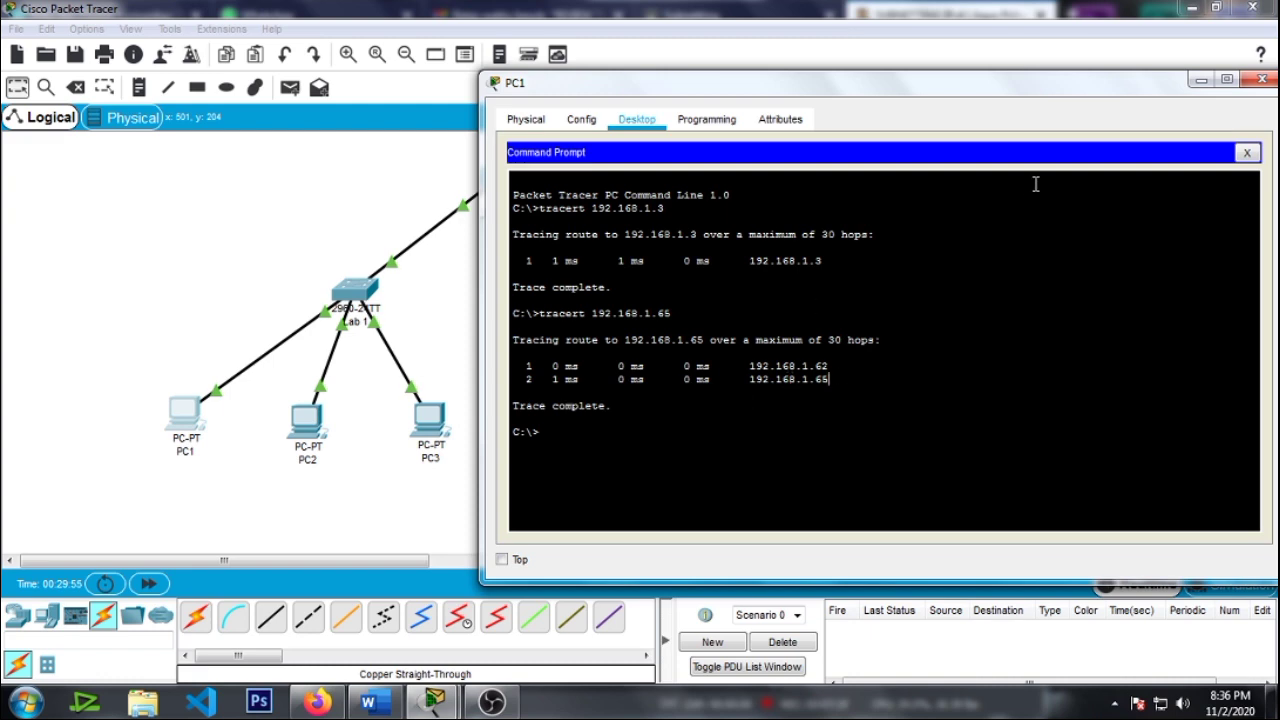
click(1262, 80)
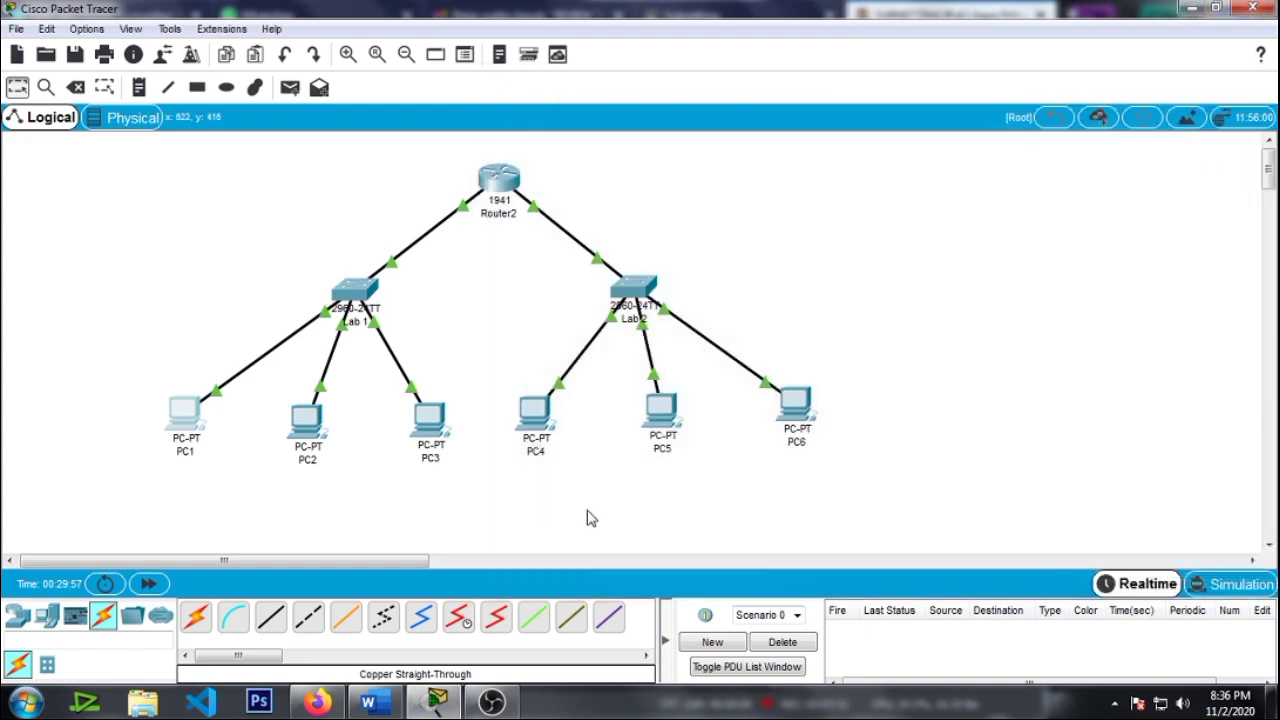
Step: Check the SUBNETTING IPv4 page in Firefox, return to Cisco Packet Tracer, and run tracert 192.168.1.66 from PC2's Command Prompt
click(320, 704)
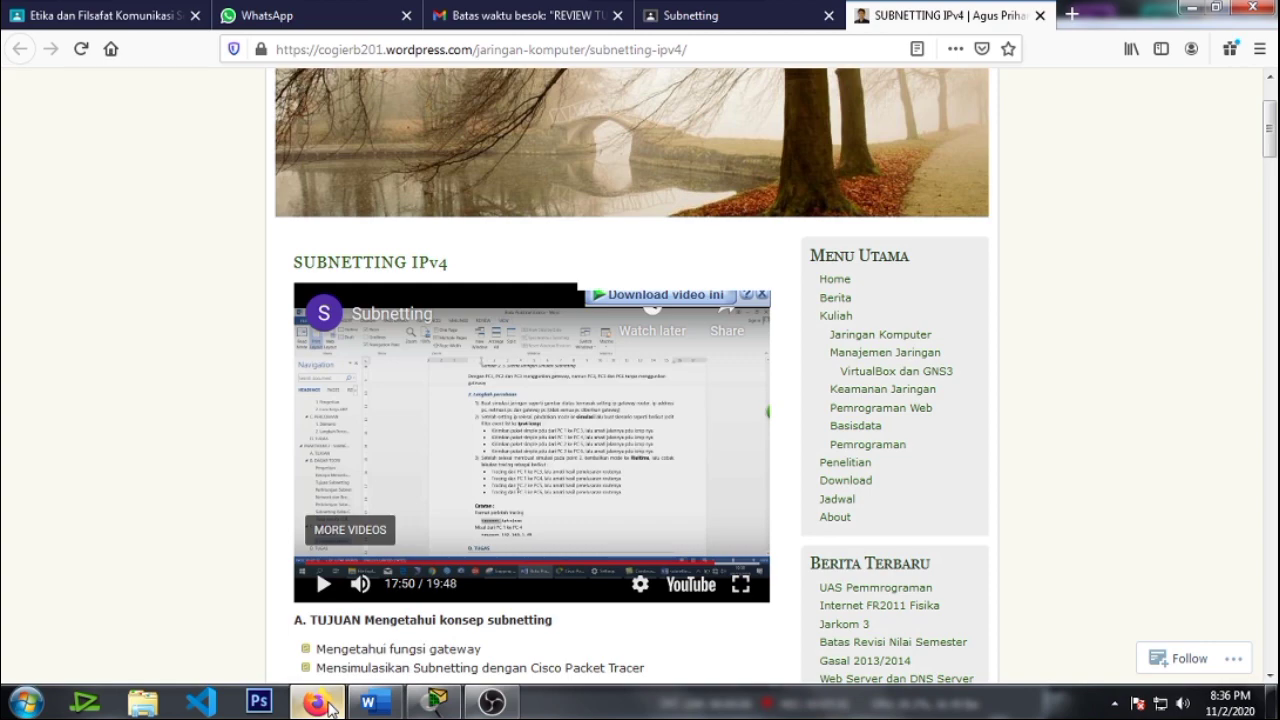
click(436, 703)
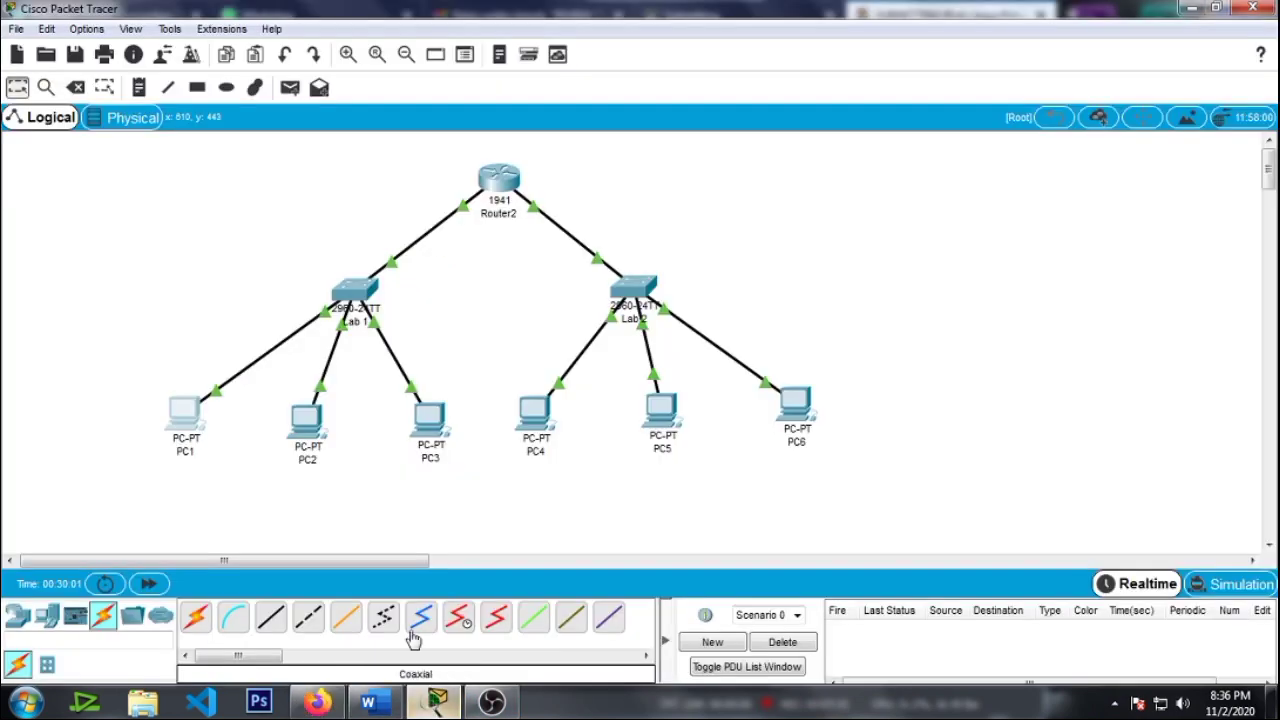
click(308, 418)
click(806, 183)
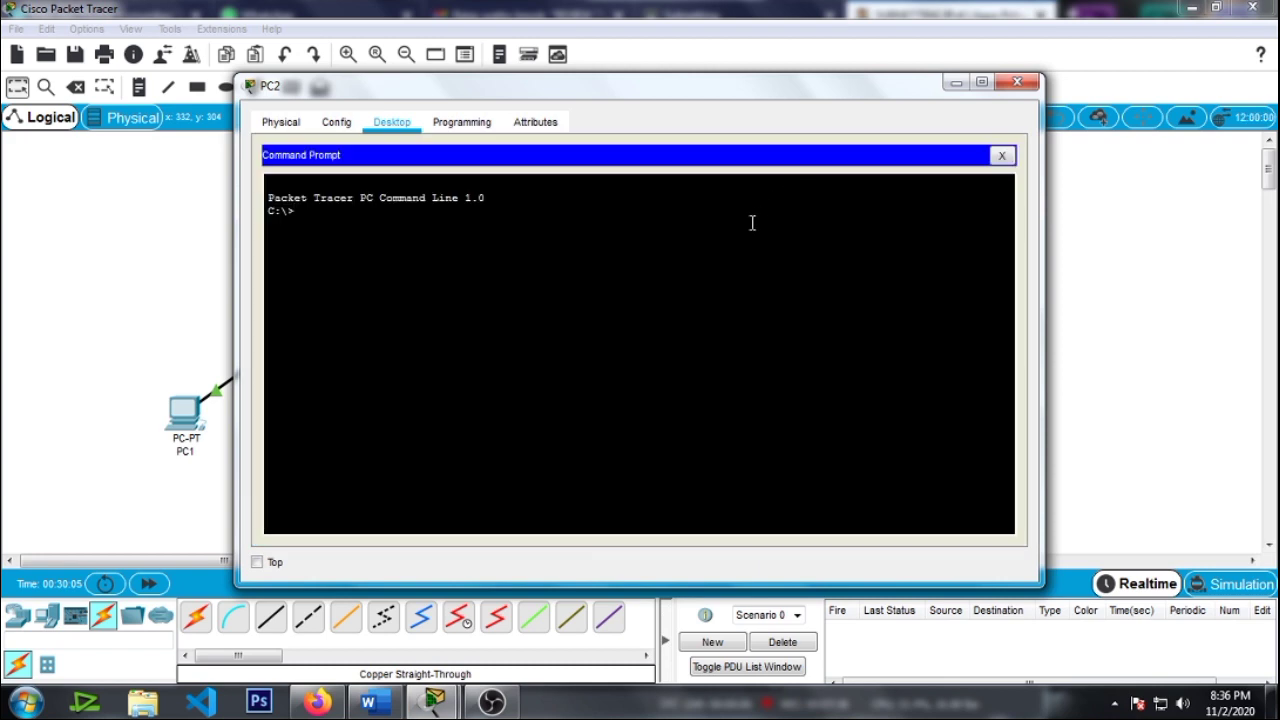
text(tracert 192.168.1.6)
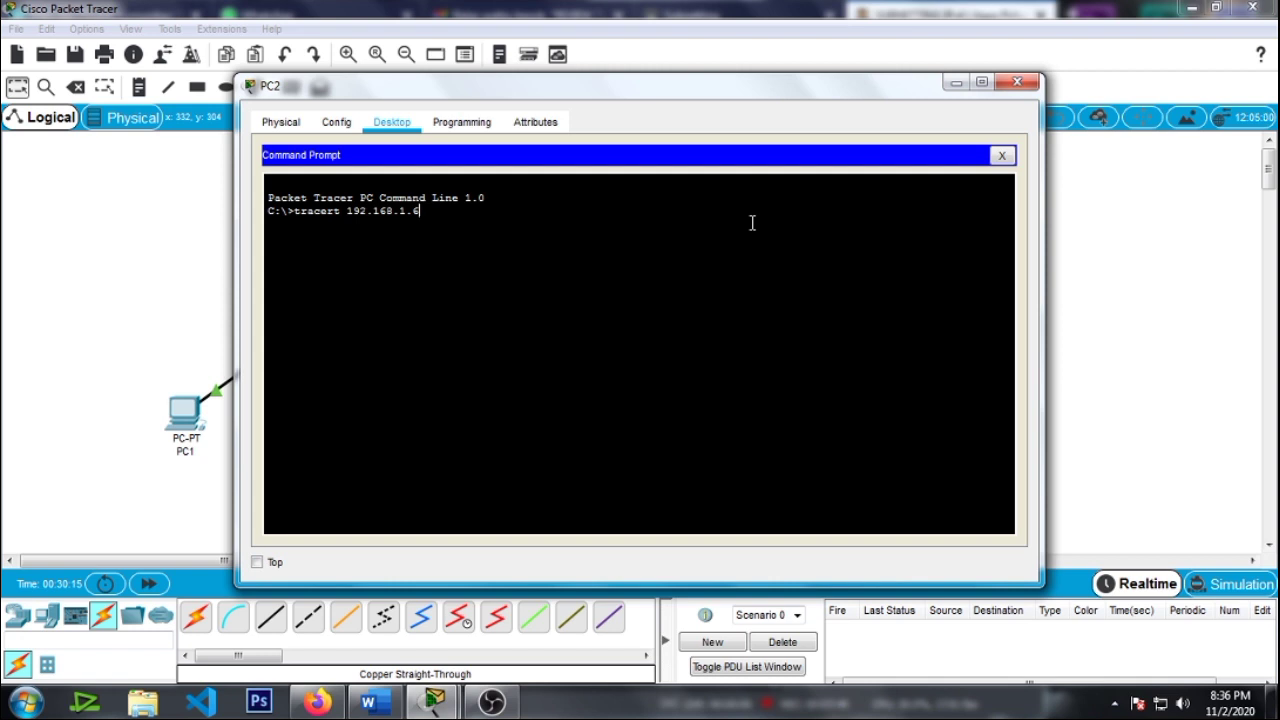
text(5)
key(BackSpace)
text(6)
key(Return)
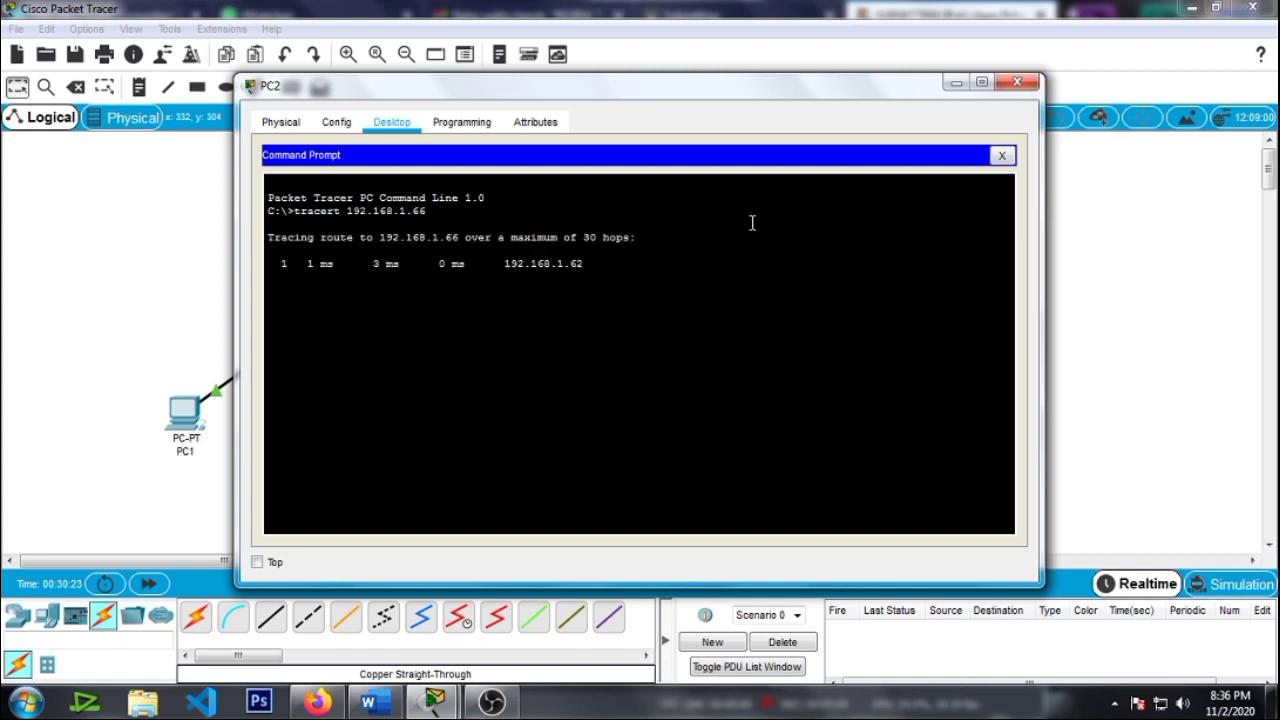
Step: Examine the hop lines and the hop limit of PC2's trace as it runs, and close PC2's window
drag(590, 264, 267, 266)
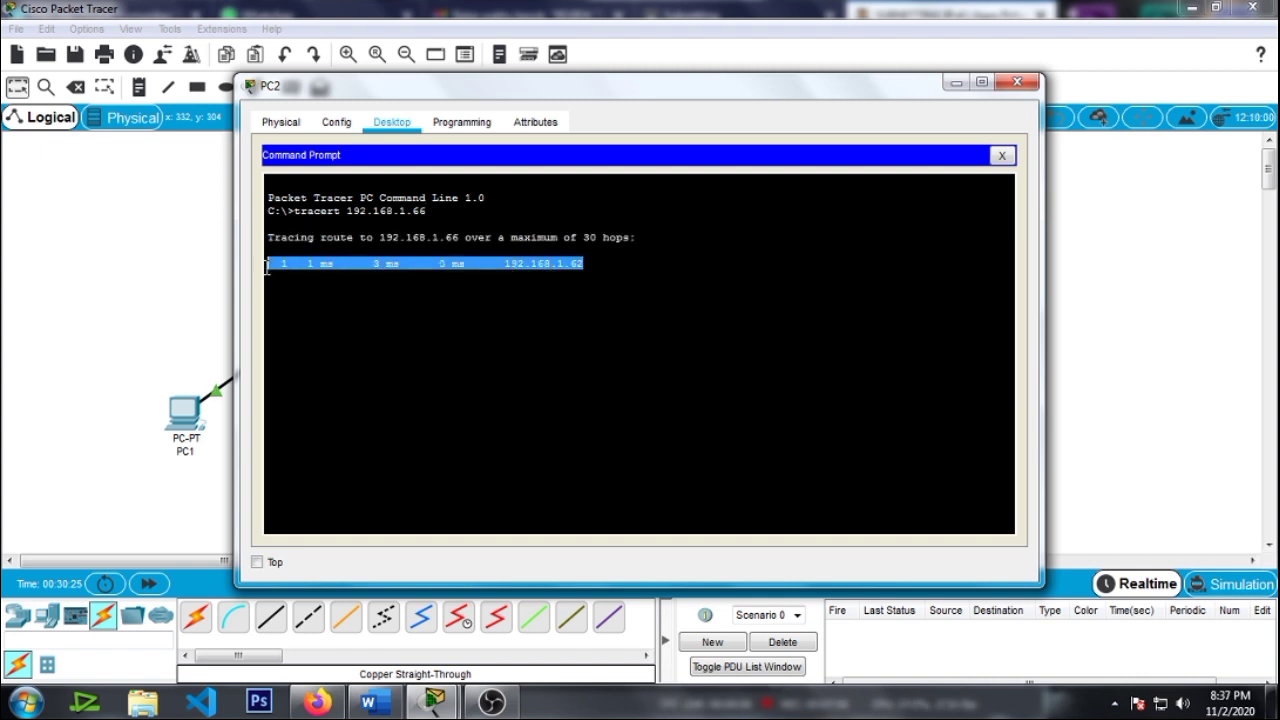
drag(629, 272, 380, 277)
click(432, 276)
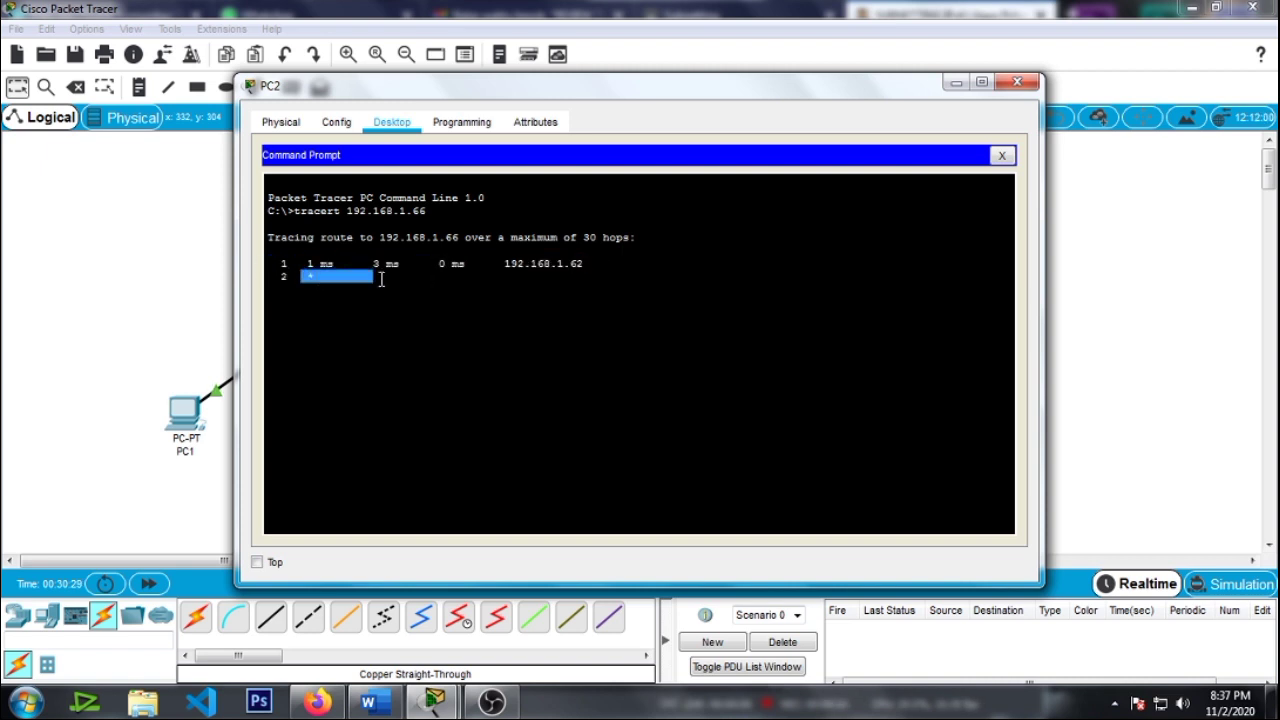
click(594, 281)
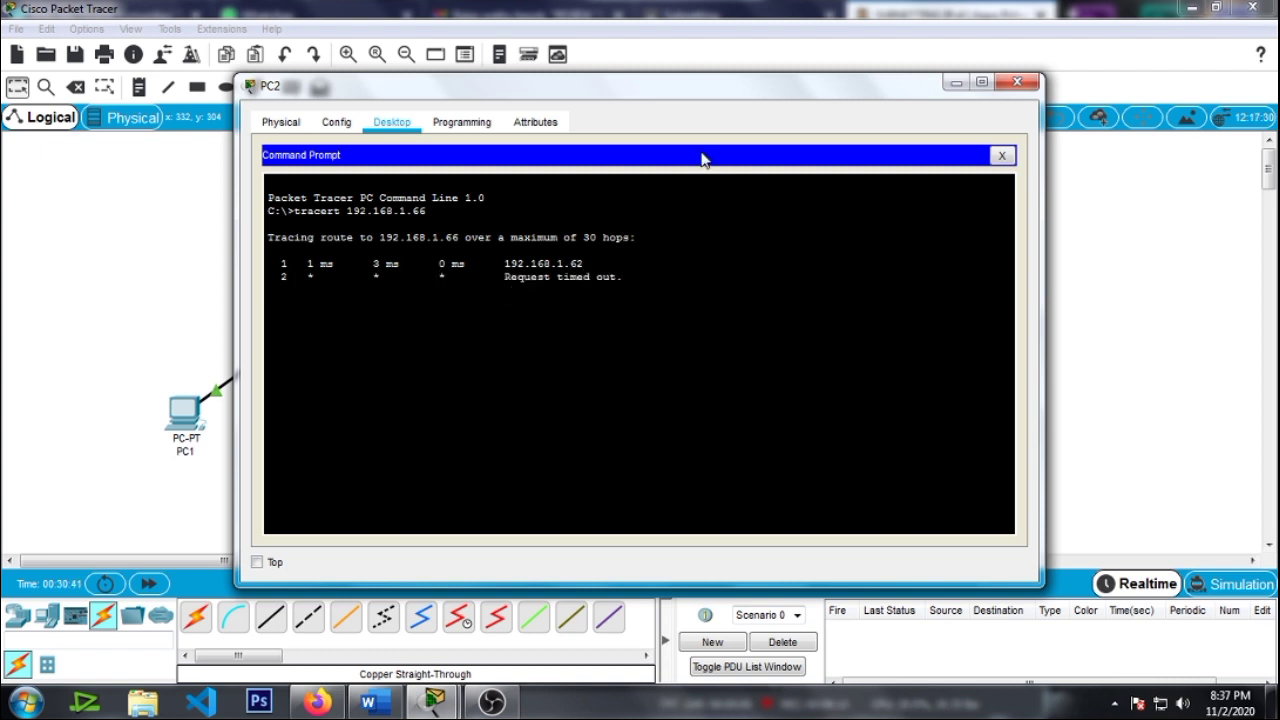
mouse_move(729, 106)
mouse_down()
mouse_move(831, 126)
mouse_move(882, 163)
mouse_move(909, 128)
mouse_move(917, 70)
mouse_move(998, 90)
mouse_up()
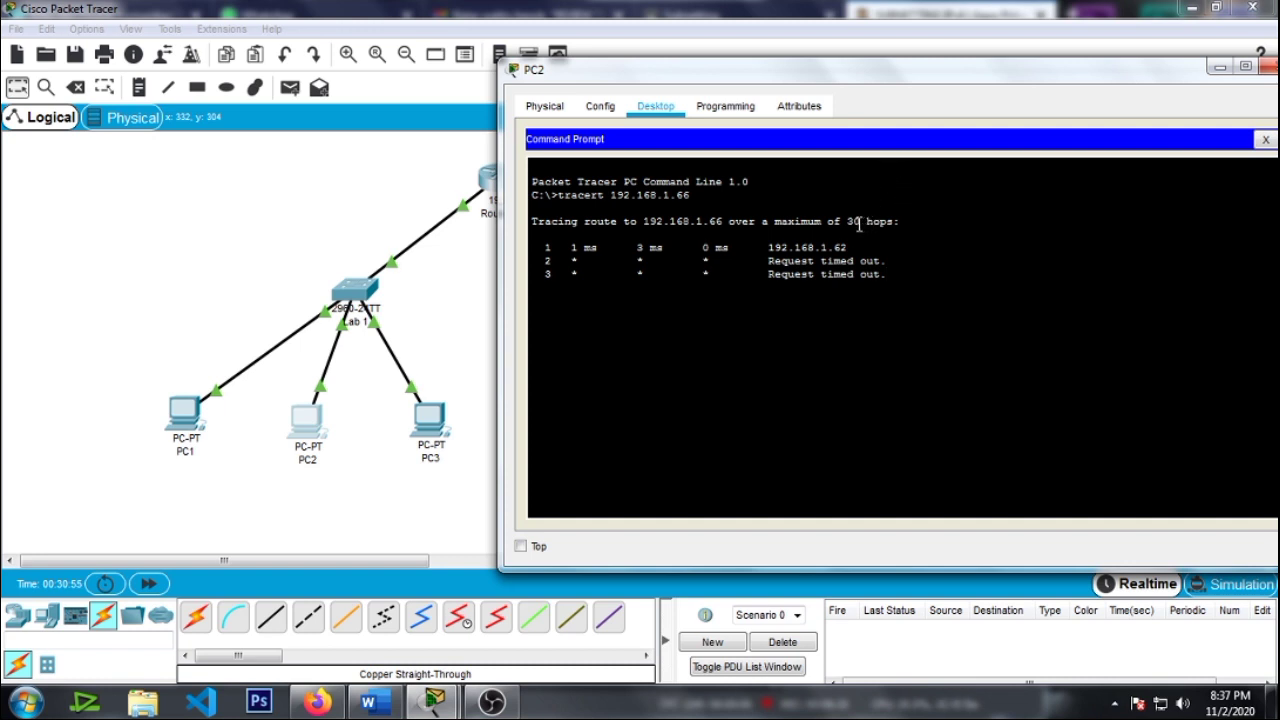
drag(823, 223, 903, 223)
drag(687, 77, 406, 80)
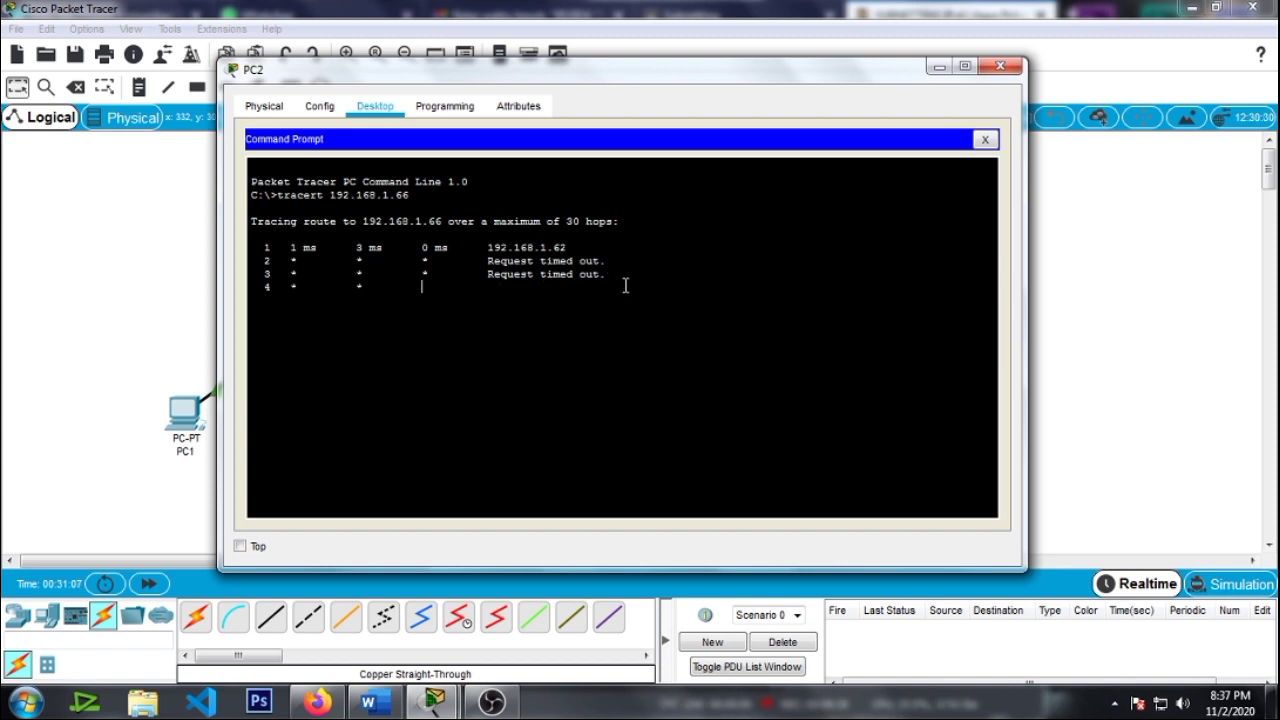
drag(275, 243, 680, 283)
click(680, 283)
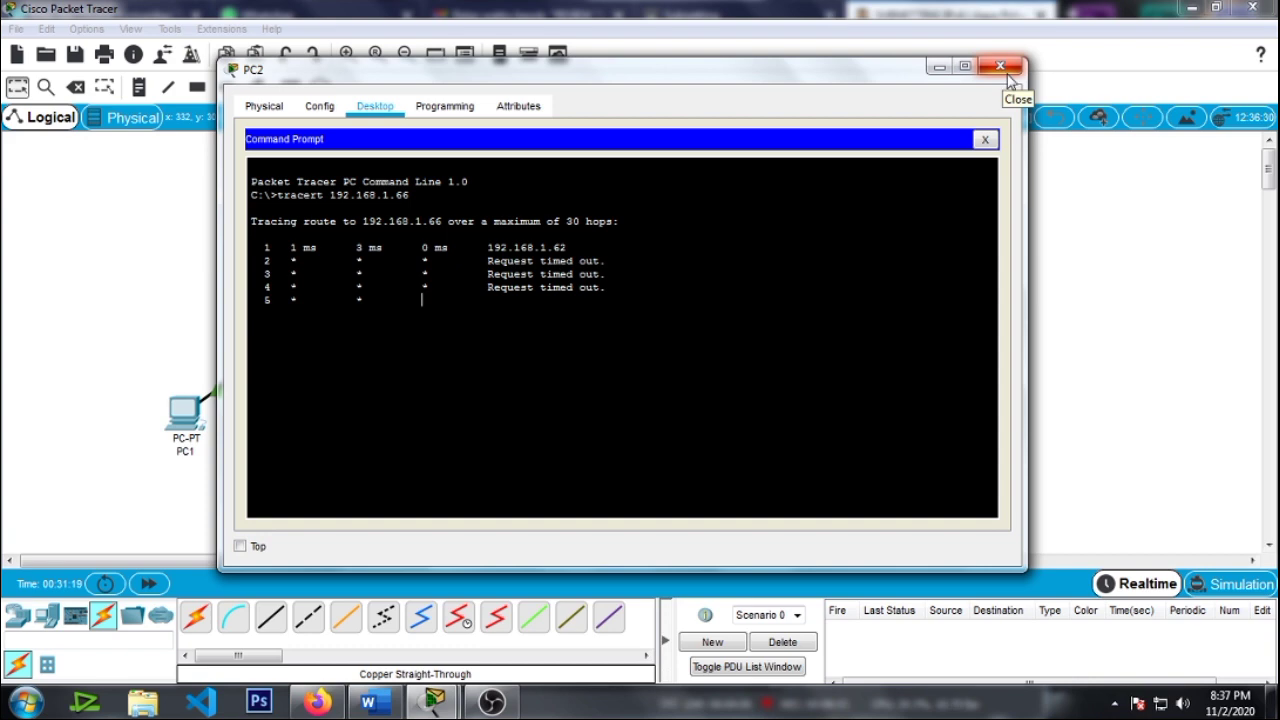
click(1003, 70)
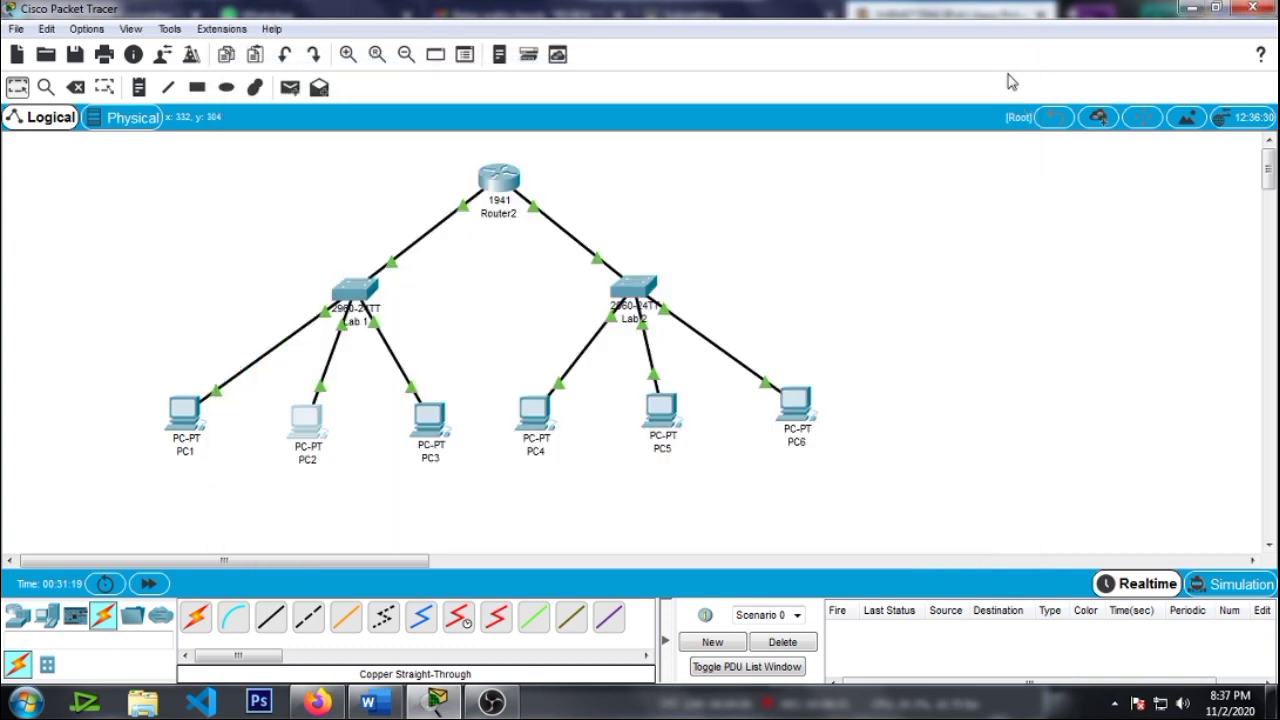
Step: Run tracert 192.168.1.67 from PC3's Command Prompt, watch the first hops, and close PC3's window
click(430, 427)
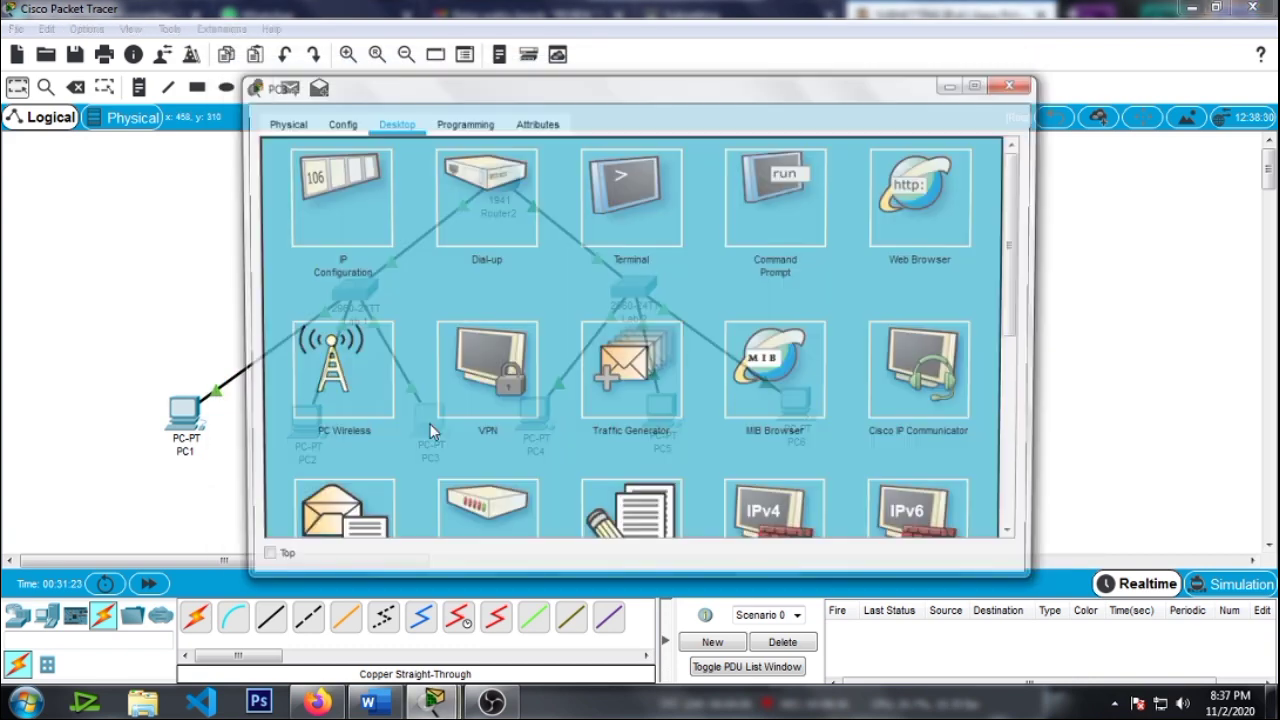
click(779, 213)
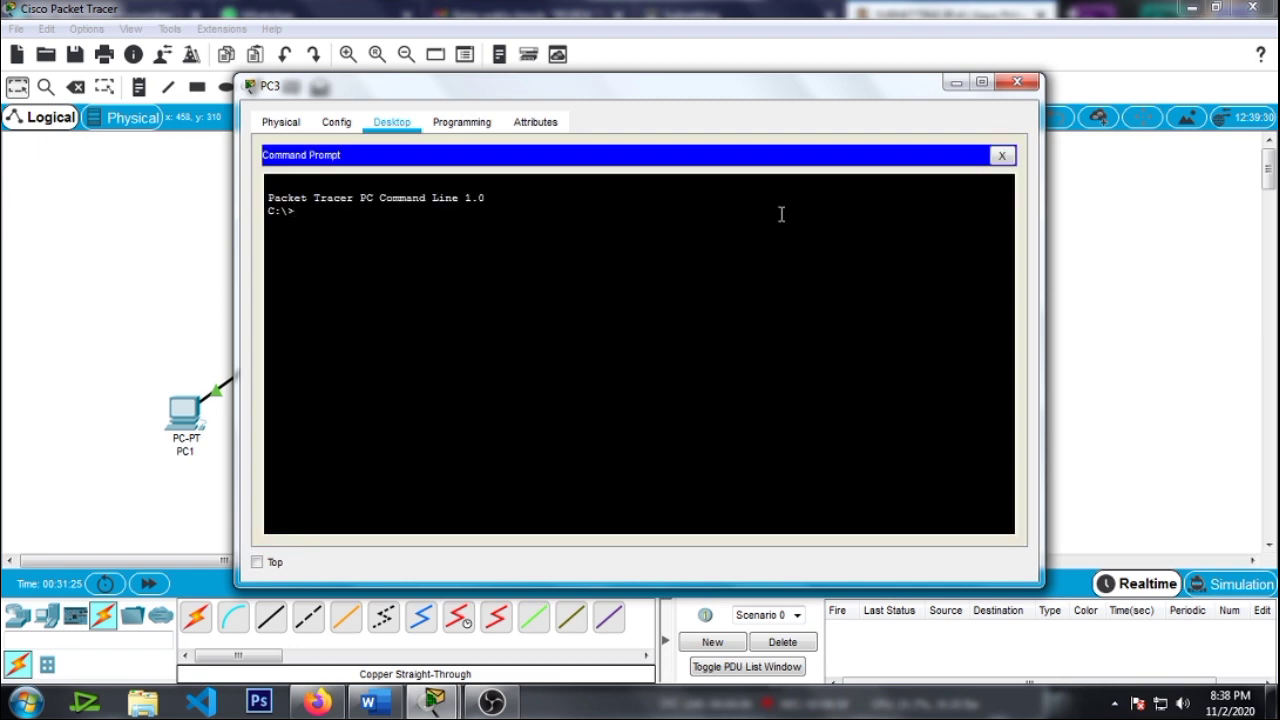
text(tracert 192.168.1.67)
key(Return)
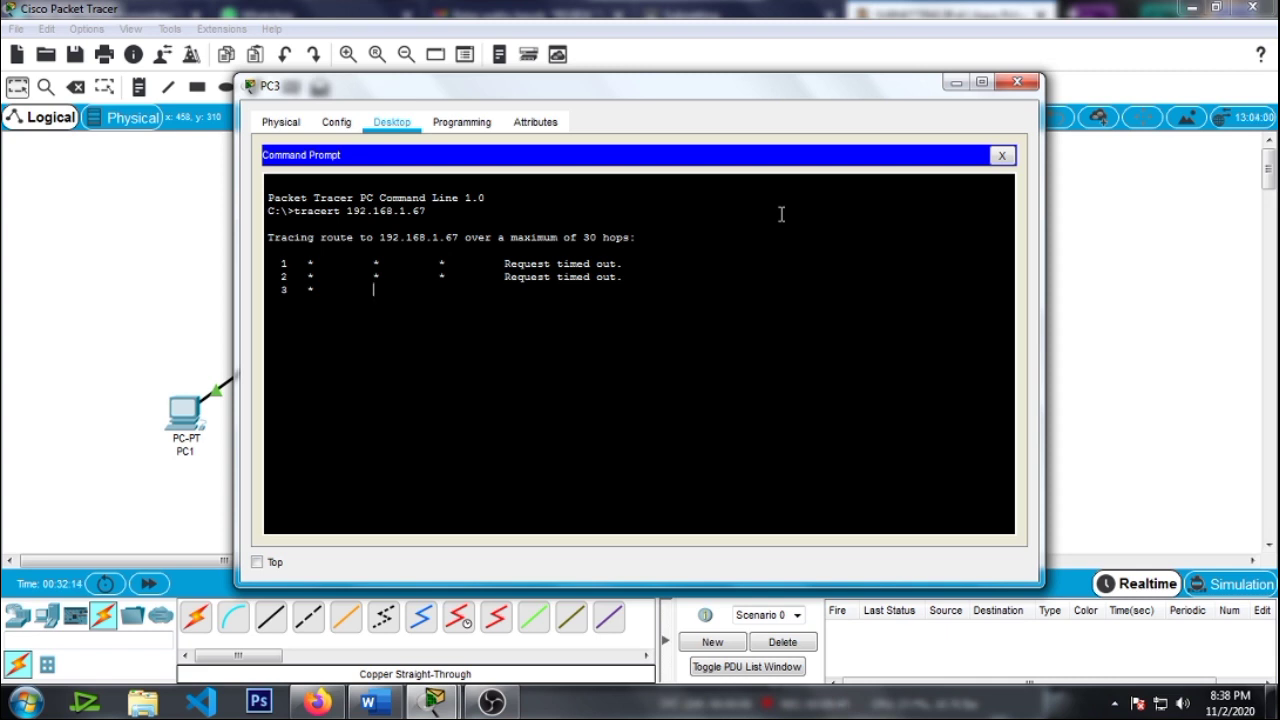
drag(867, 92, 965, 70)
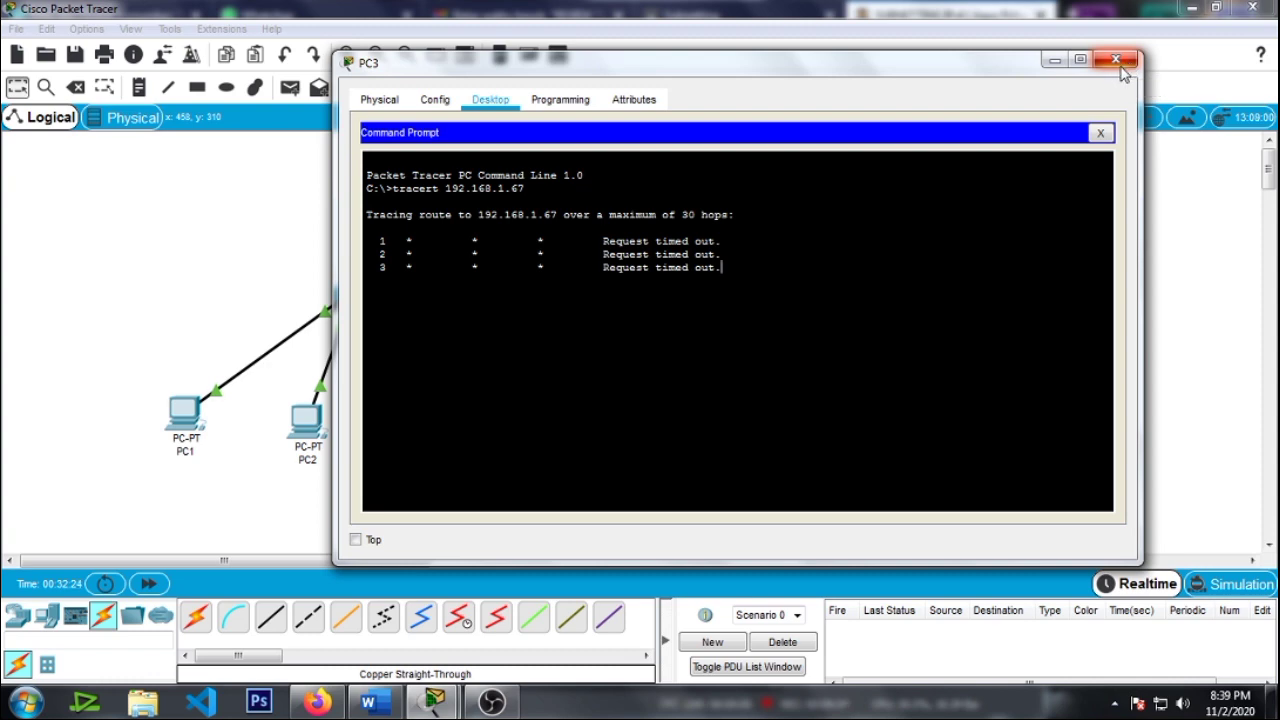
click(1117, 62)
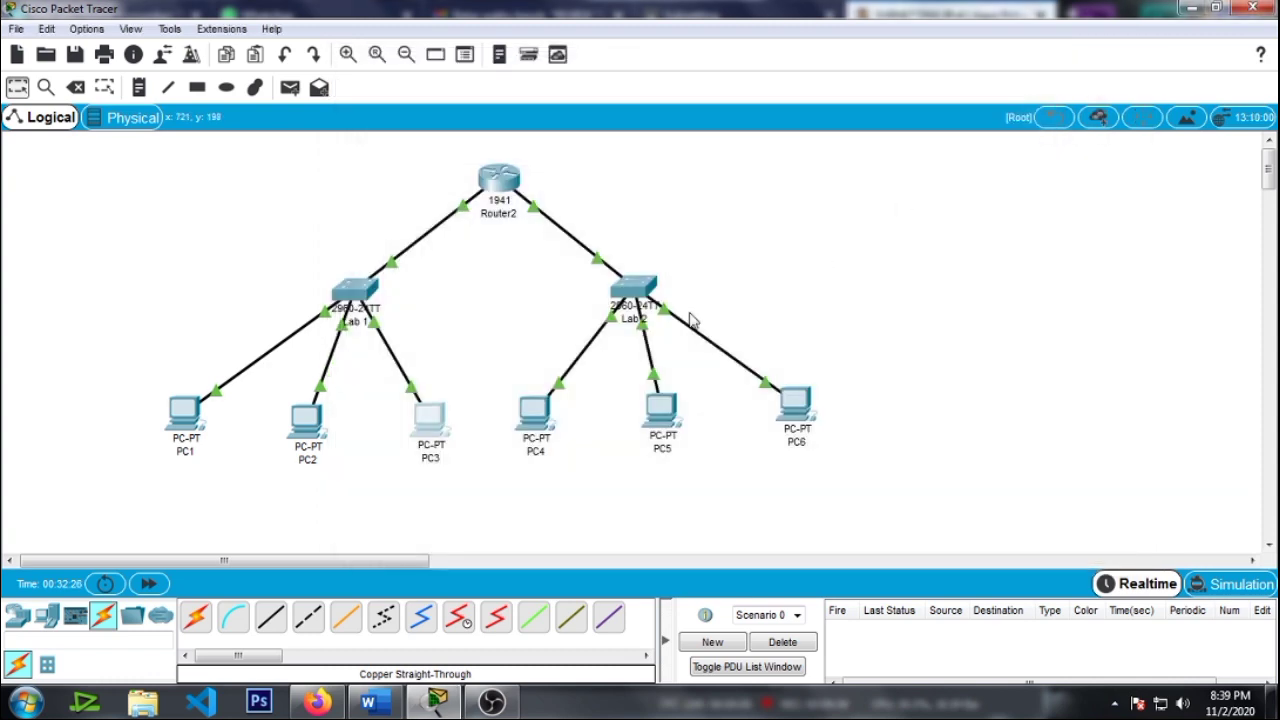